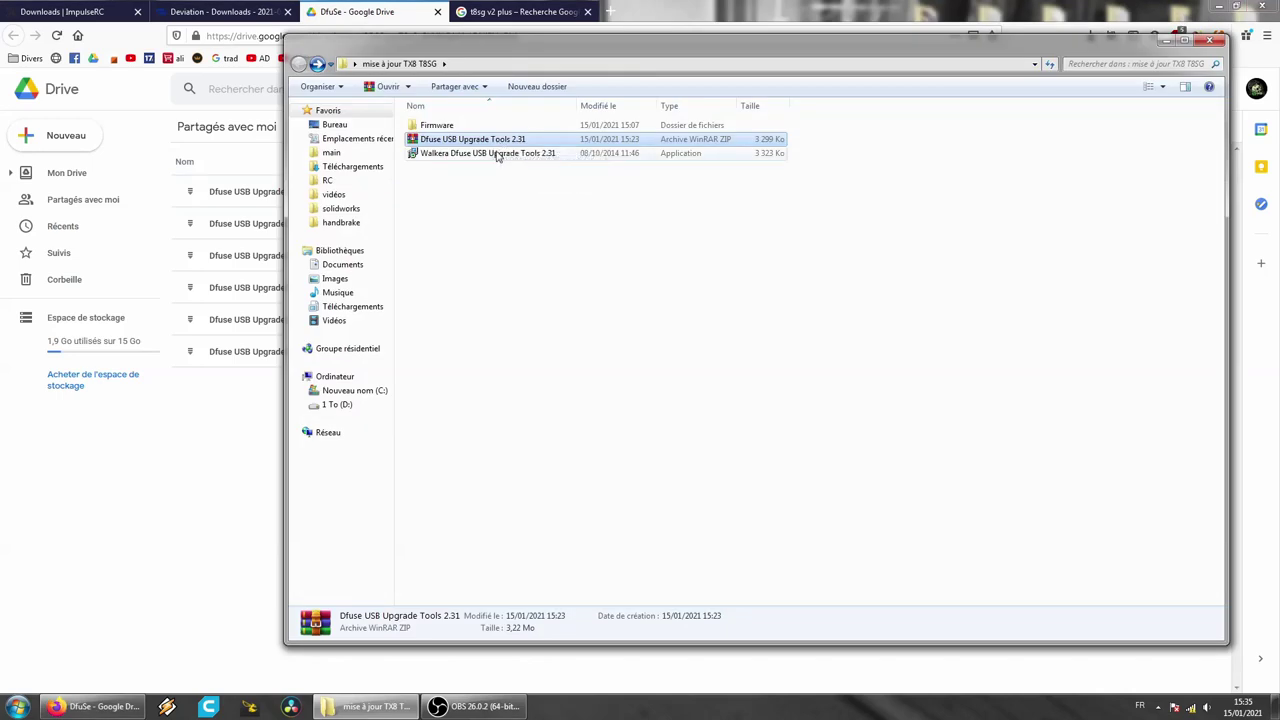
Run the Walkera Dfuse USB Upgrade Tools 2.31 installer and complete the devention Upgrade Tools setup
click(497, 154)
double_click(497, 154)
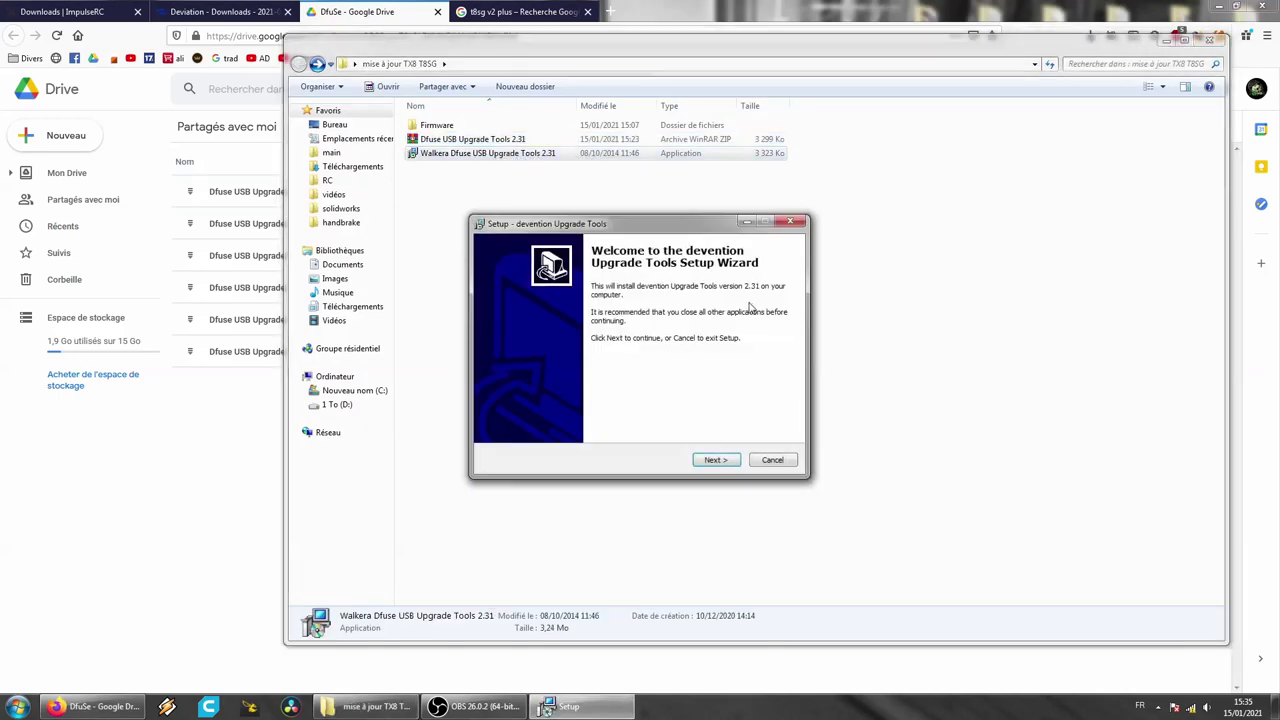
click(716, 460)
click(716, 460)
click(716, 460)
click(722, 460)
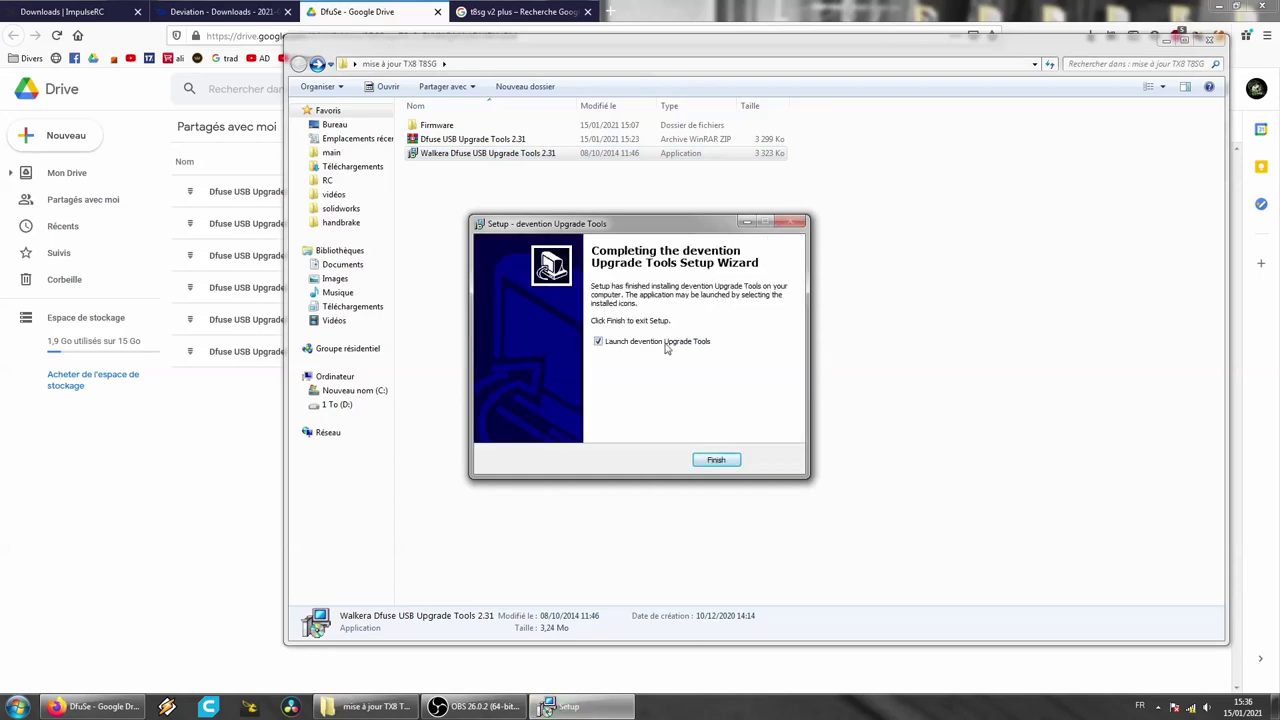
click(666, 344)
click(717, 460)
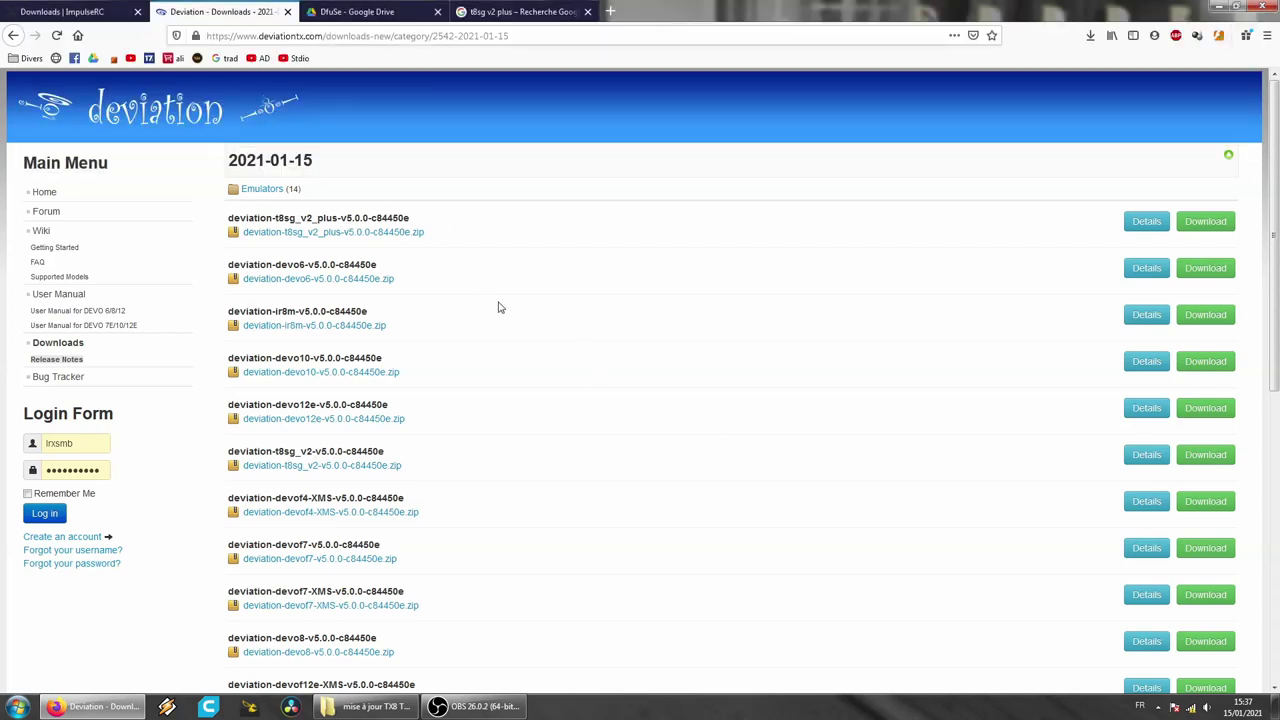
Download deviation-t8sg_v2-v5.0.0-c84450e.zip into the mise à jour TX8 T8SG folder and open its Firmware subfolder
right_click(346, 466)
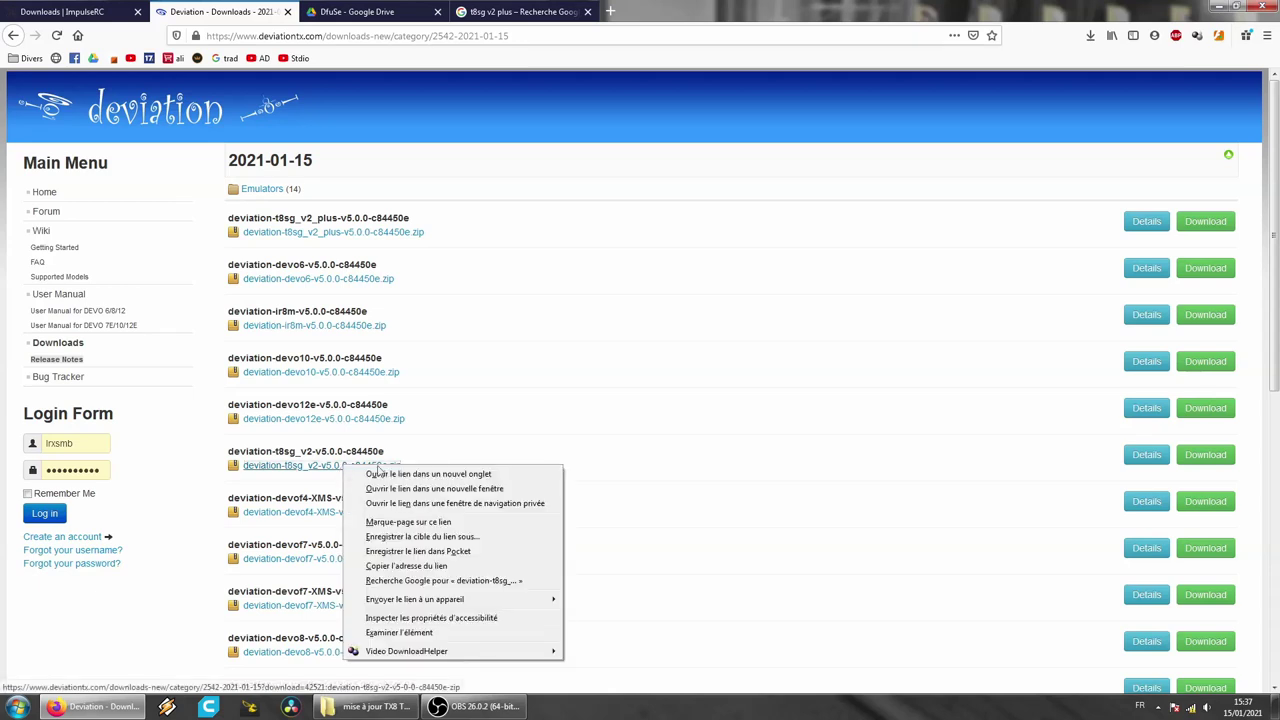
click(634, 183)
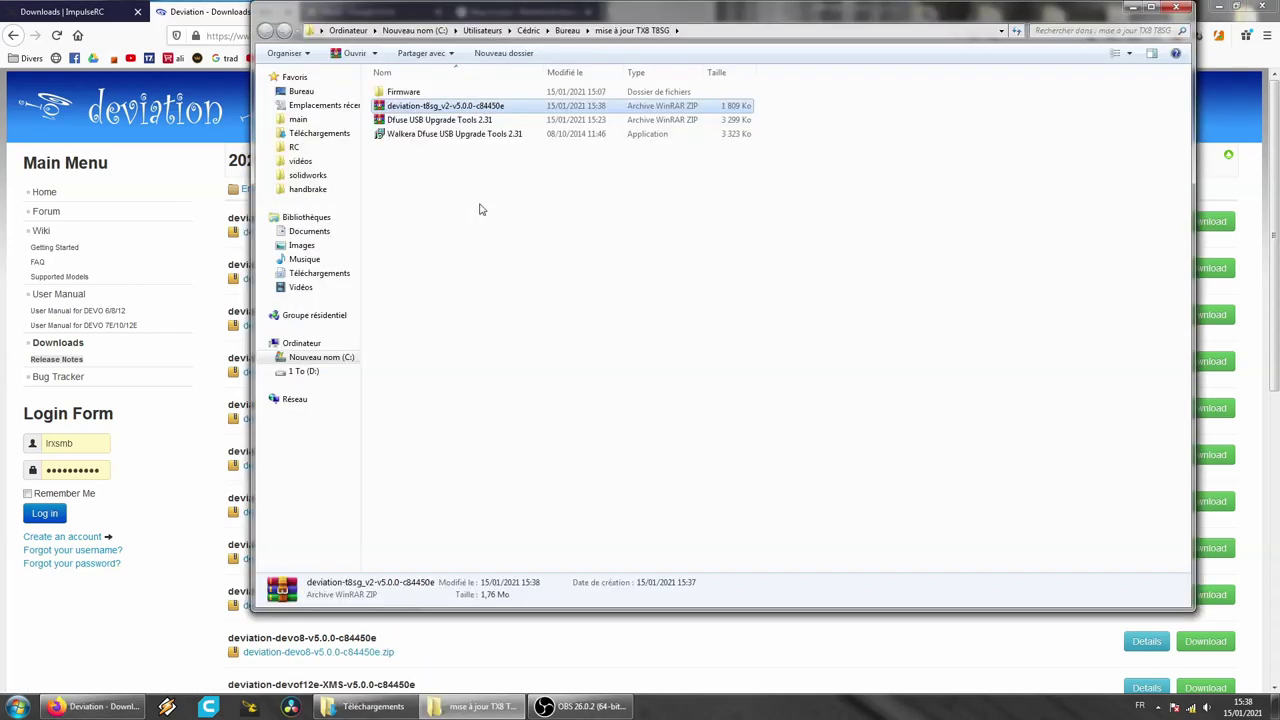
click(408, 94)
double_click(408, 93)
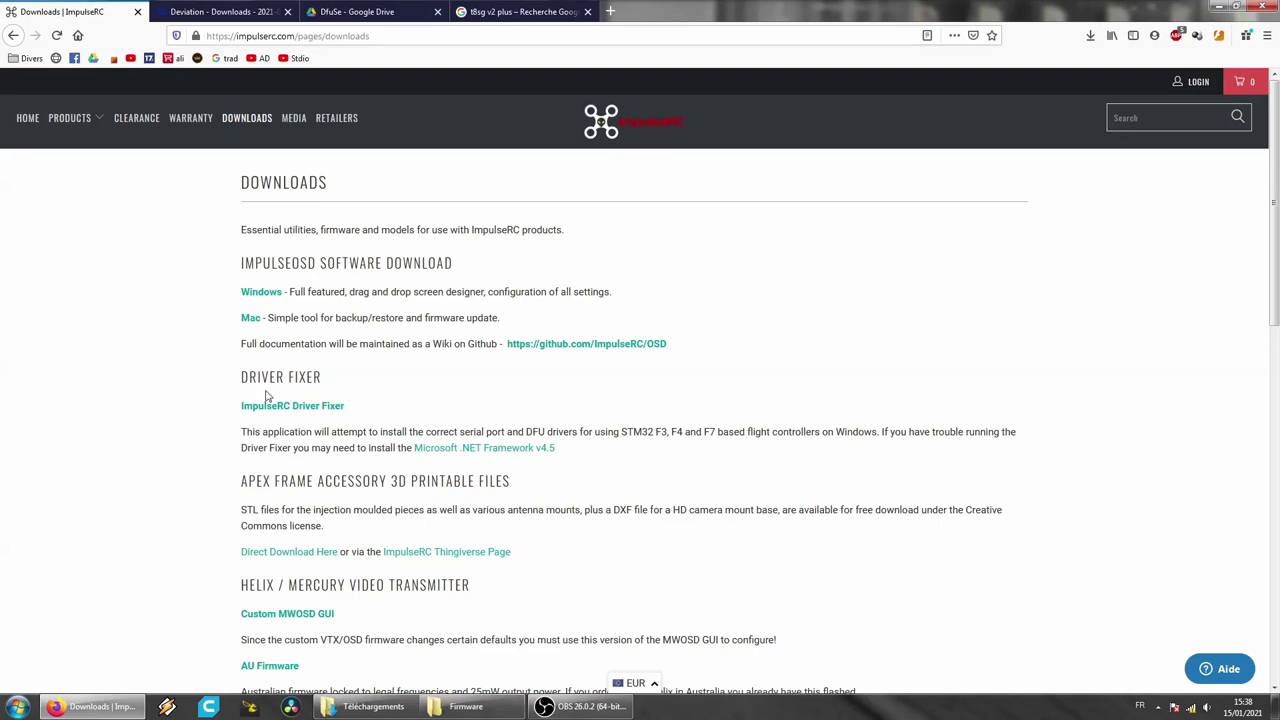
Check the save options for the ImpulseRC Driver Fixer link on the ImpulseRC downloads page
right_click(297, 407)
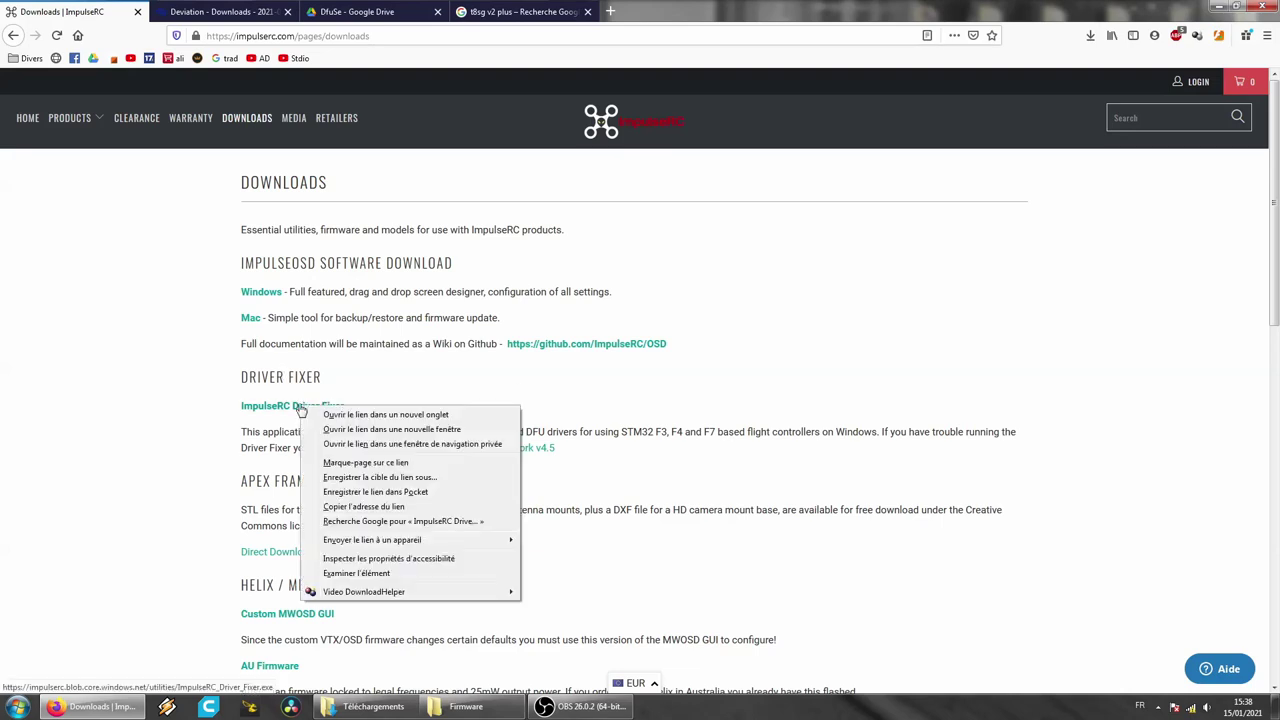
click(503, 384)
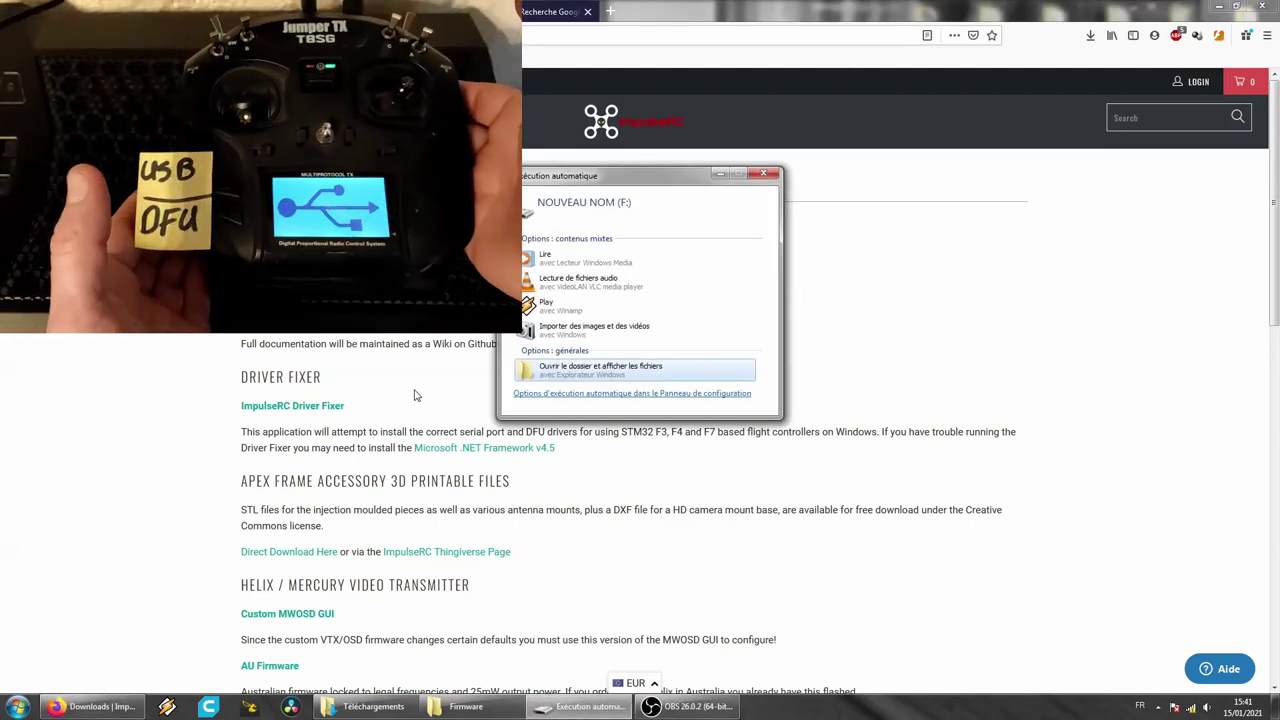
Open the NOUVEAU NOM (F:) radio drive and back up its files into the sauvegarde folder
click(640, 370)
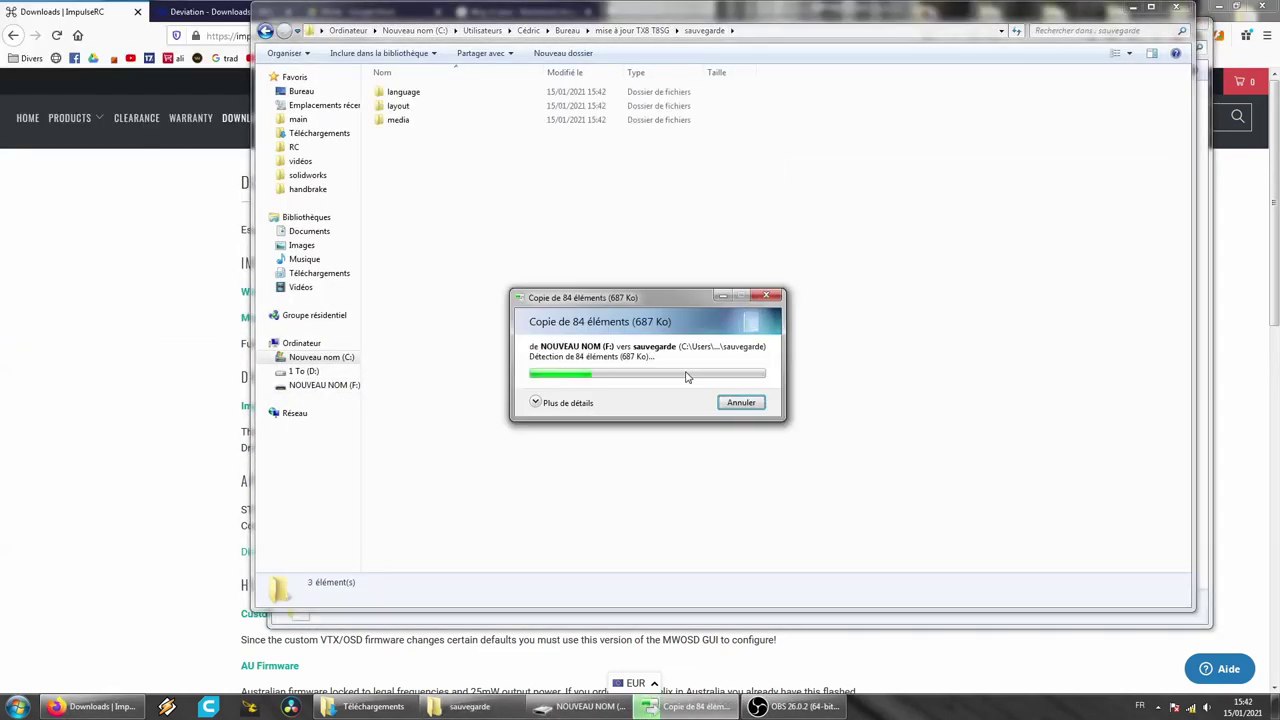
key(BackSpace)
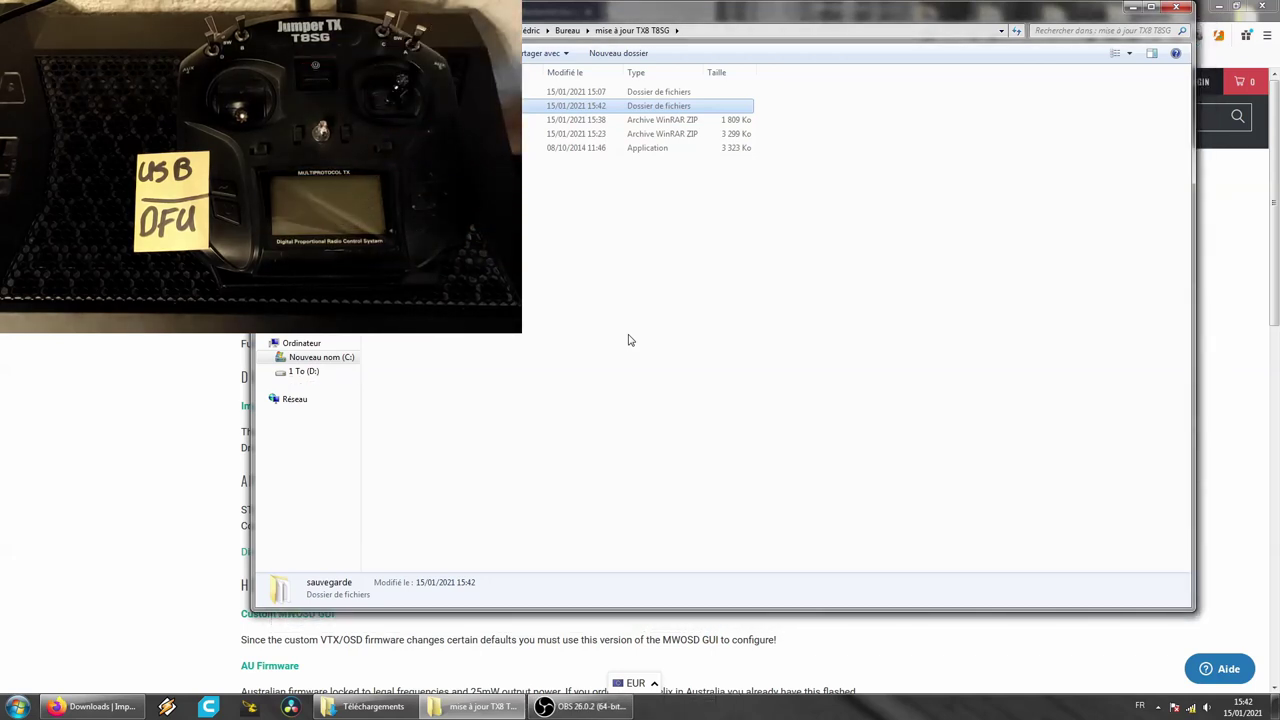
Launch the devention DfuSe USB Upgrade Tool and check its list of available DFU devices
click(17, 706)
click(63, 502)
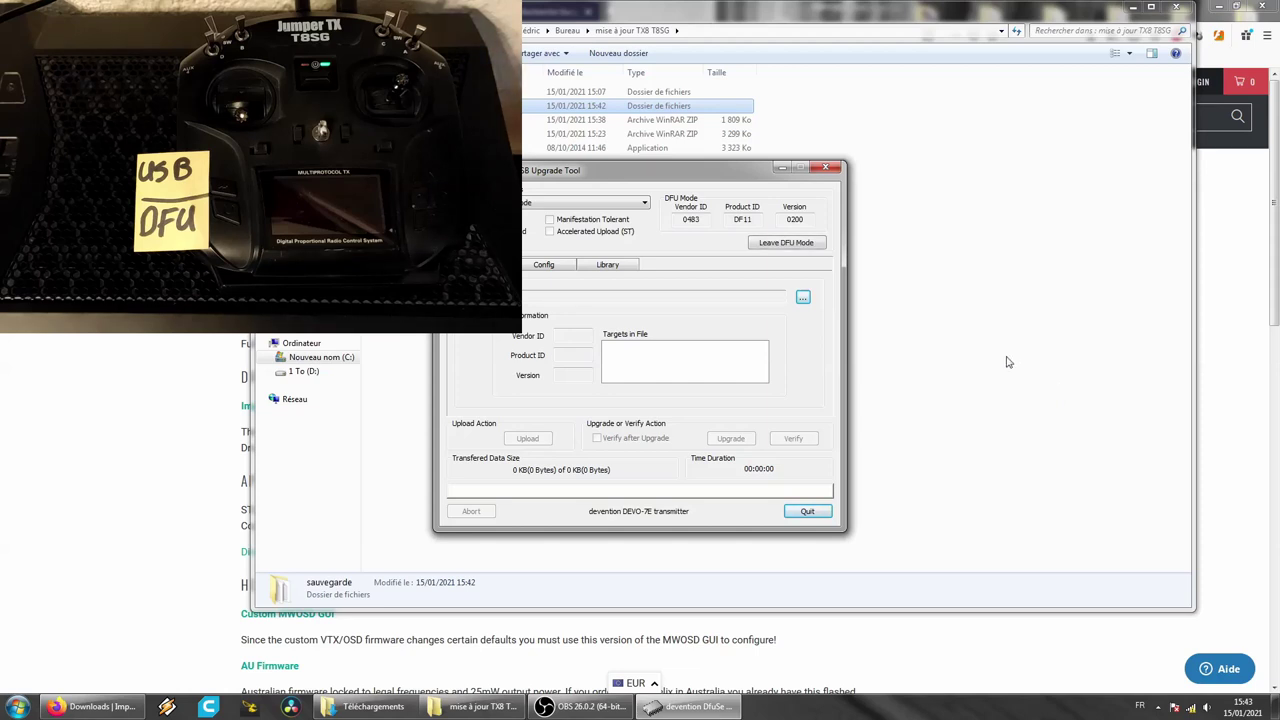
click(644, 206)
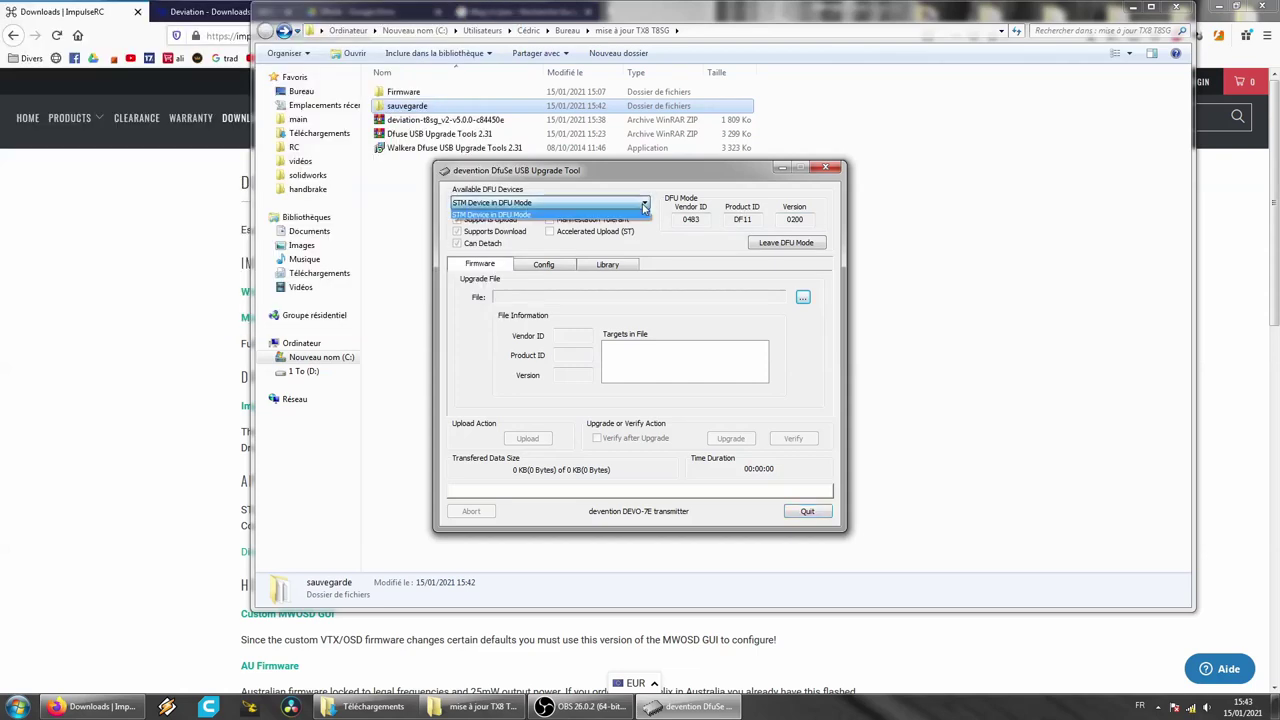
click(644, 206)
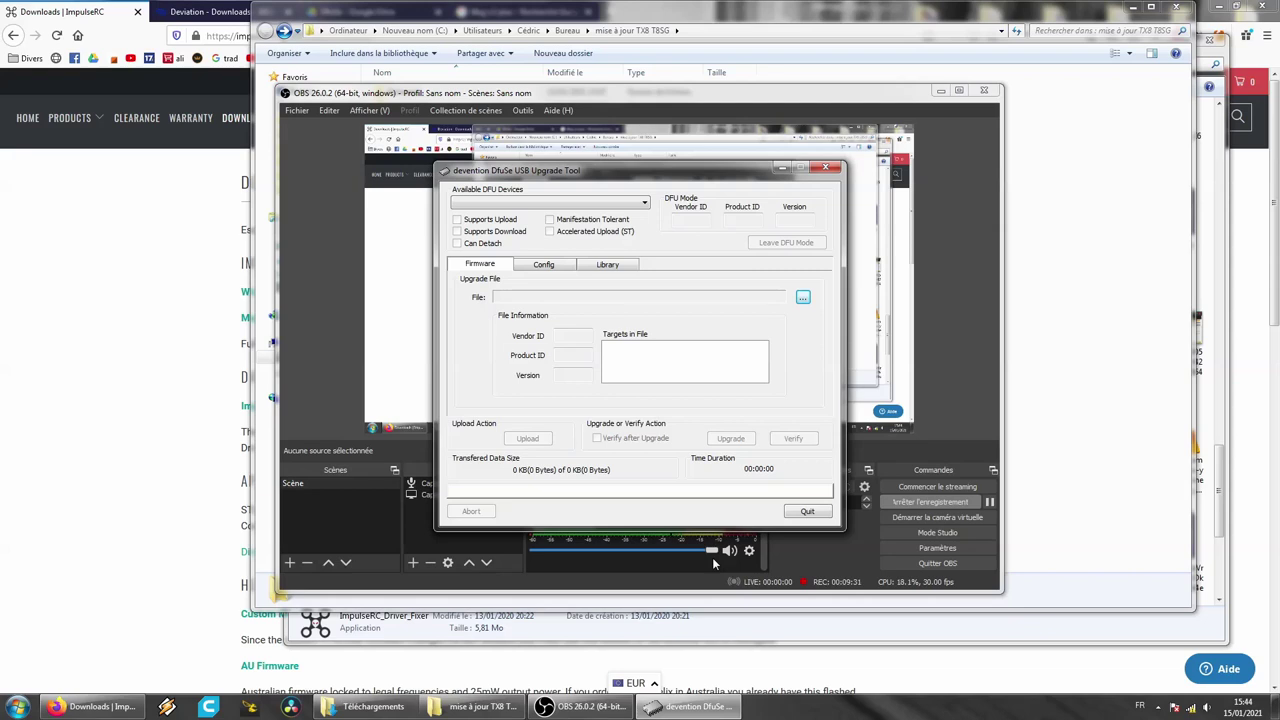
Locate ImpulseRC_Driver_Fixer in the mise à jour TX8 T8SG folder and return to the DfuSe USB Upgrade Tool
click(600, 55)
click(430, 148)
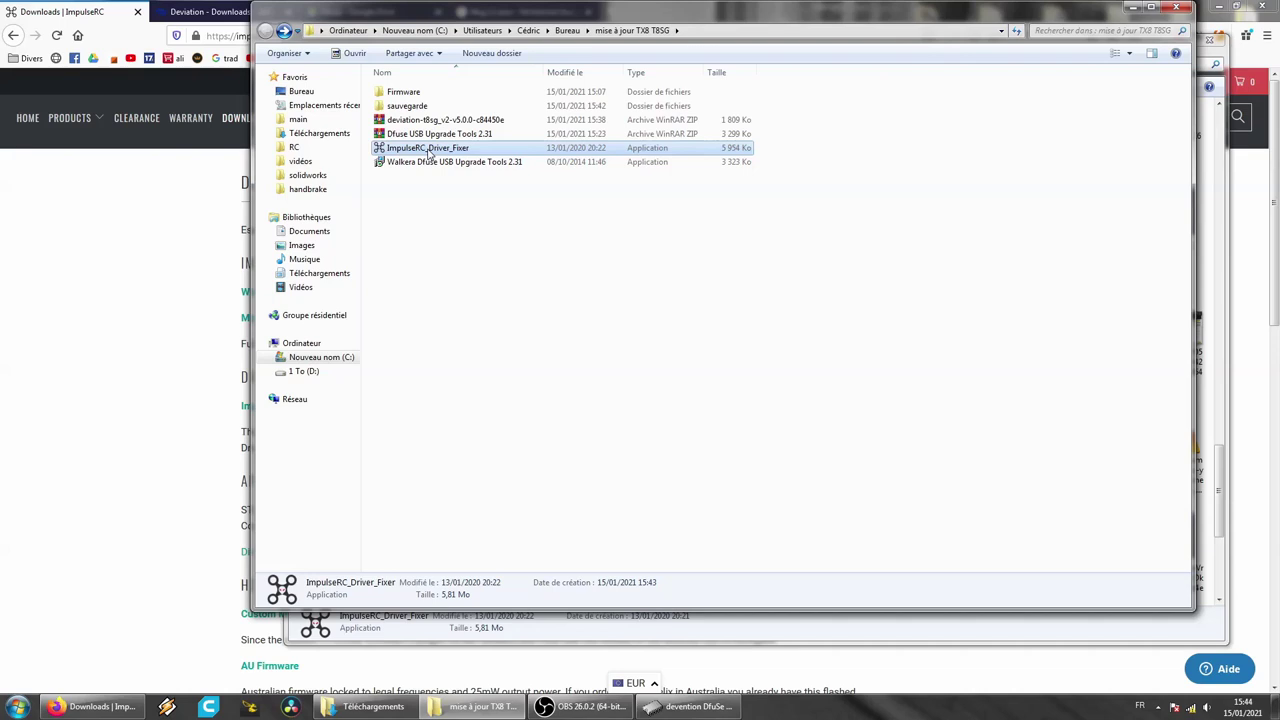
click(690, 706)
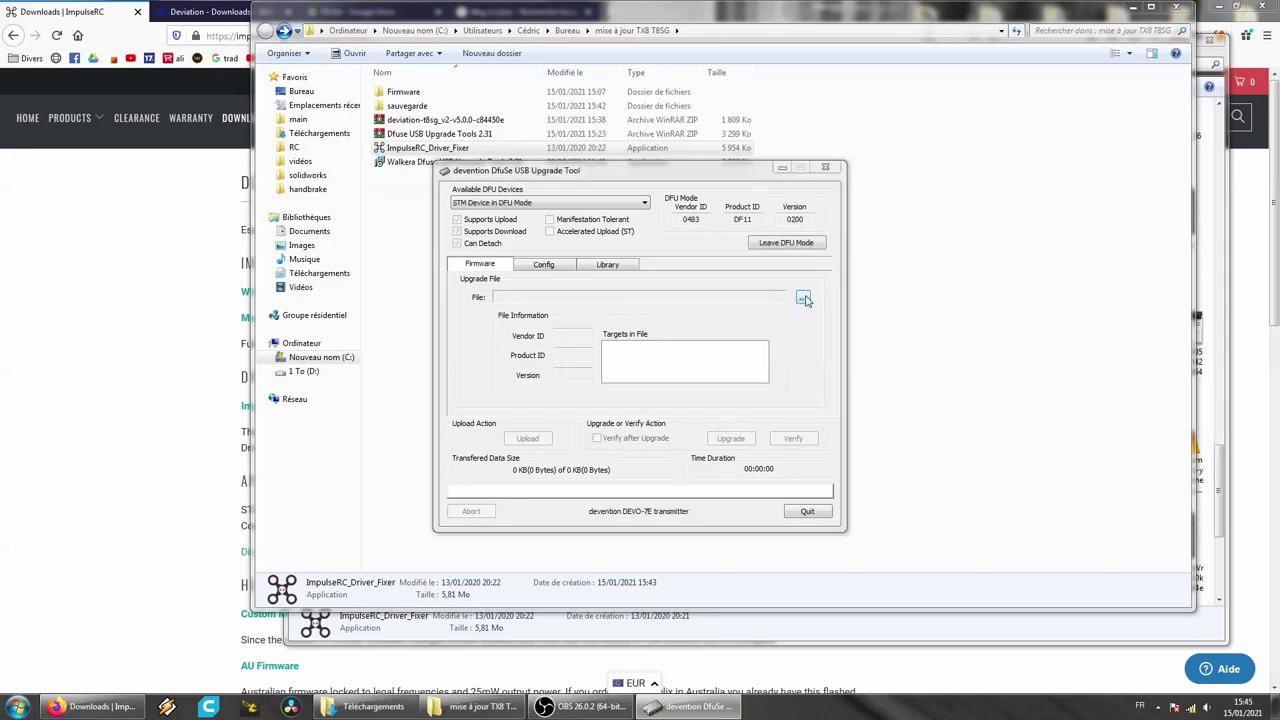
Choose STM Device in DFU Mode and load deviation-t8sg_v2-v5.0.0-c84450e.dfu from the desktop's mise à jour TX8 T8SG\Firmware folder
click(524, 203)
click(522, 216)
click(803, 298)
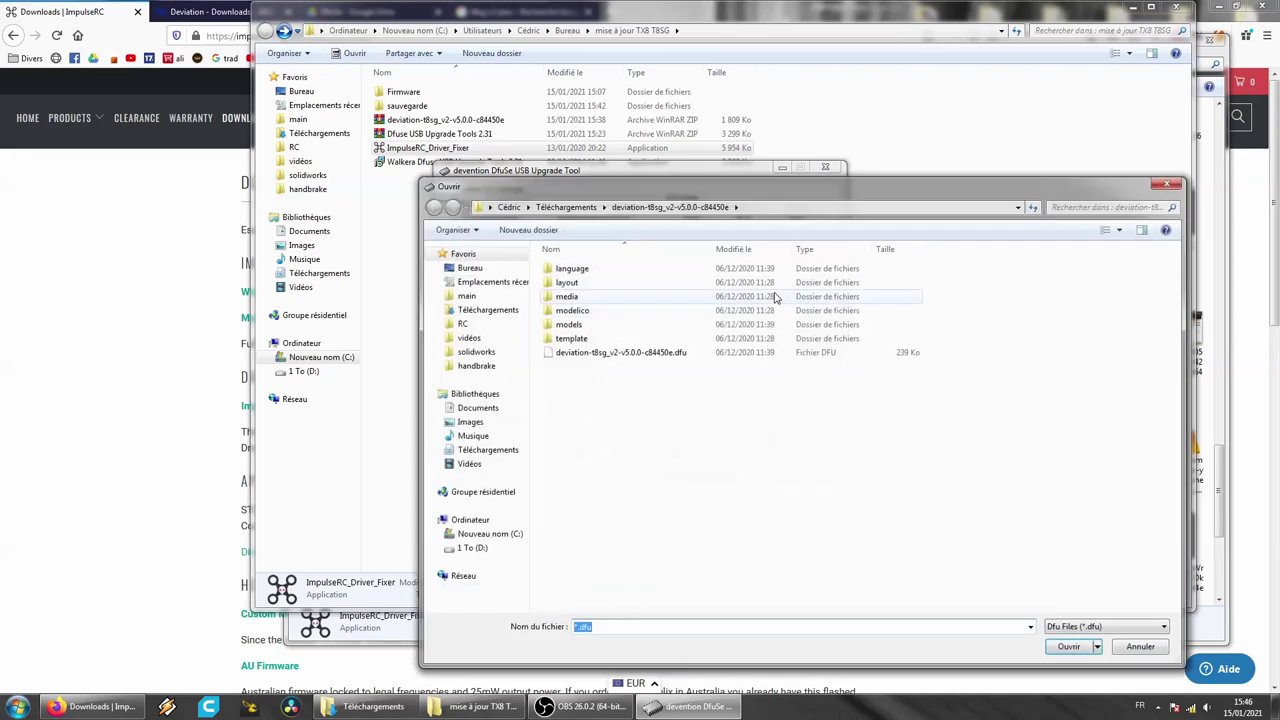
click(469, 268)
double_click(580, 282)
double_click(575, 268)
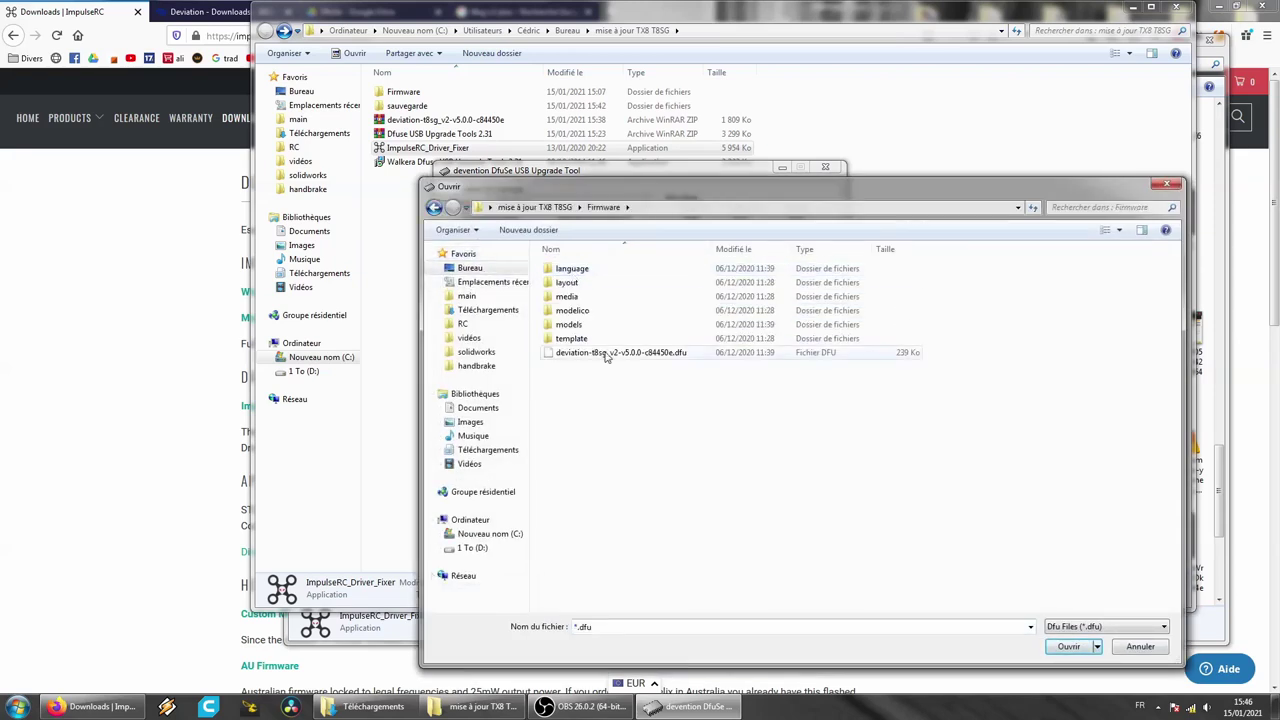
double_click(605, 354)
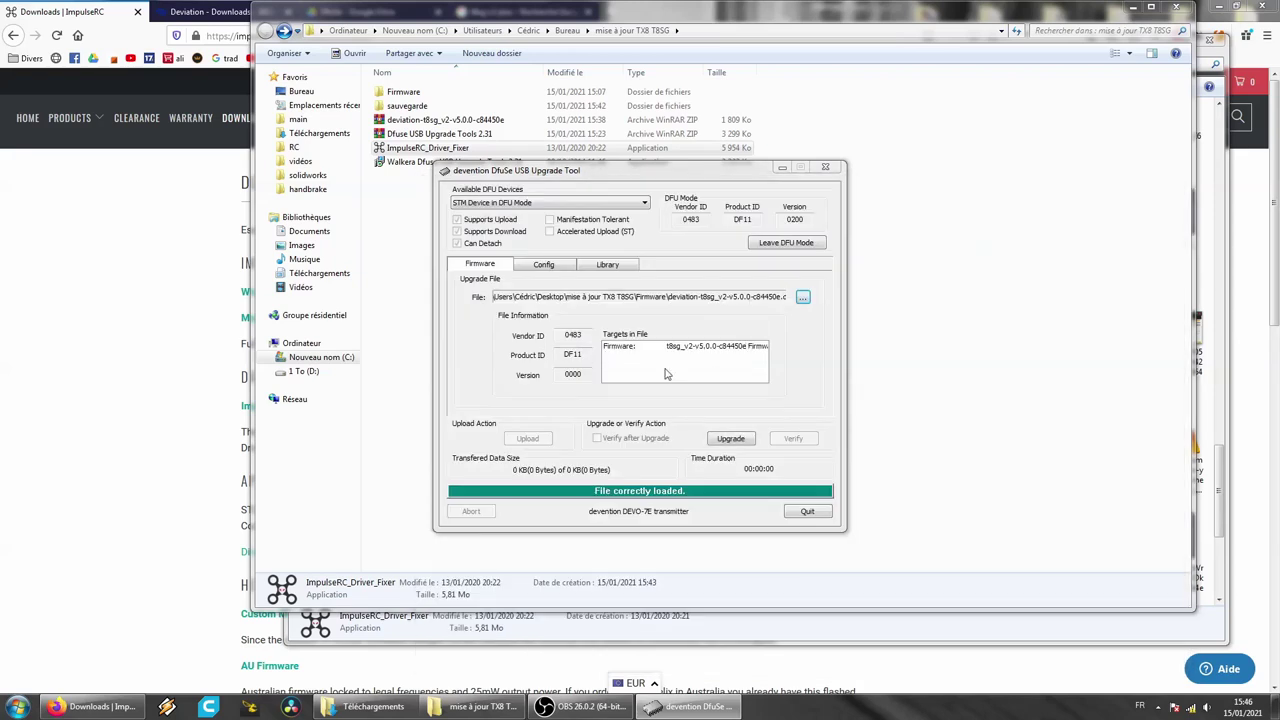
Upgrade the transmitter with the loaded firmware file, accepting the DFU mode warning, and quit the upgrade tool
click(731, 439)
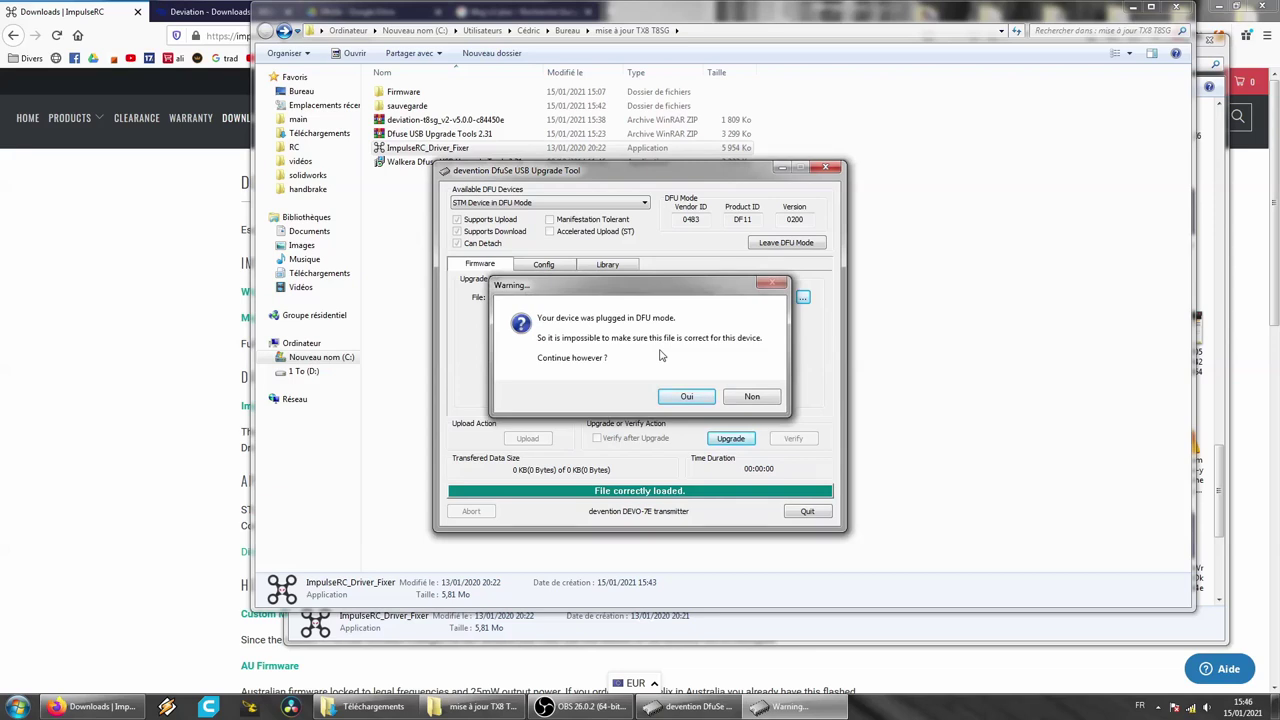
click(683, 397)
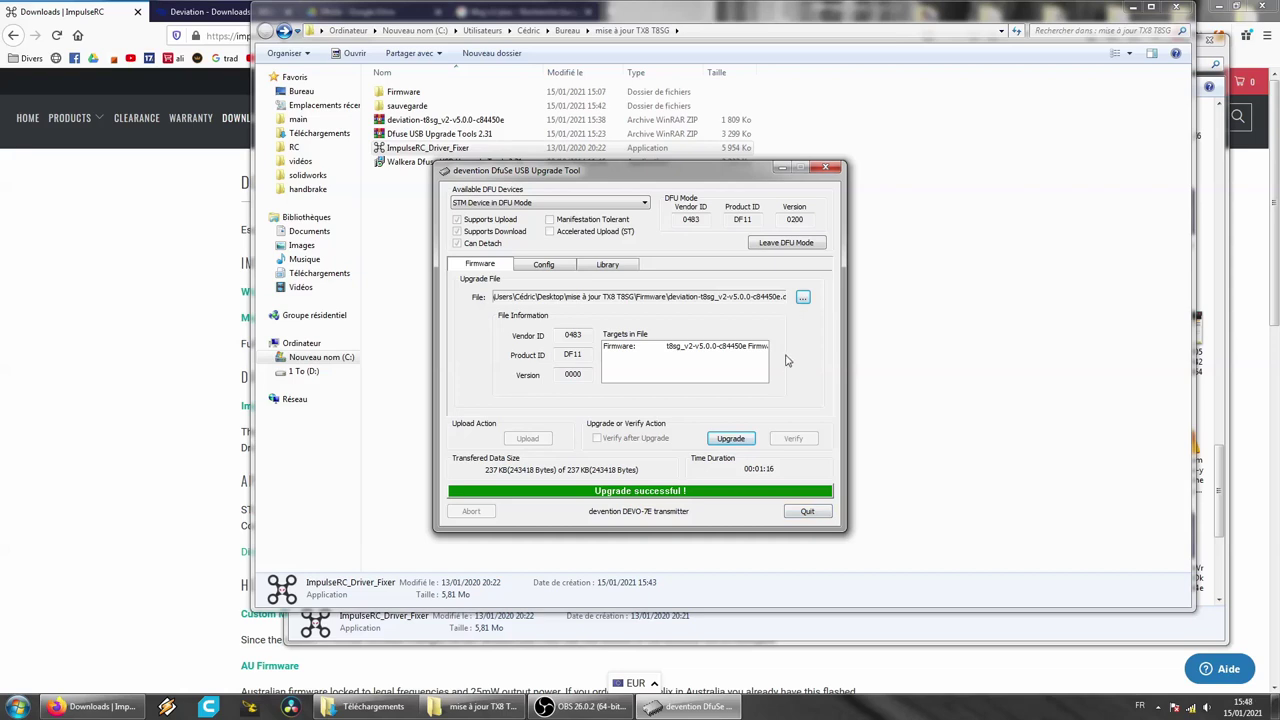
click(810, 512)
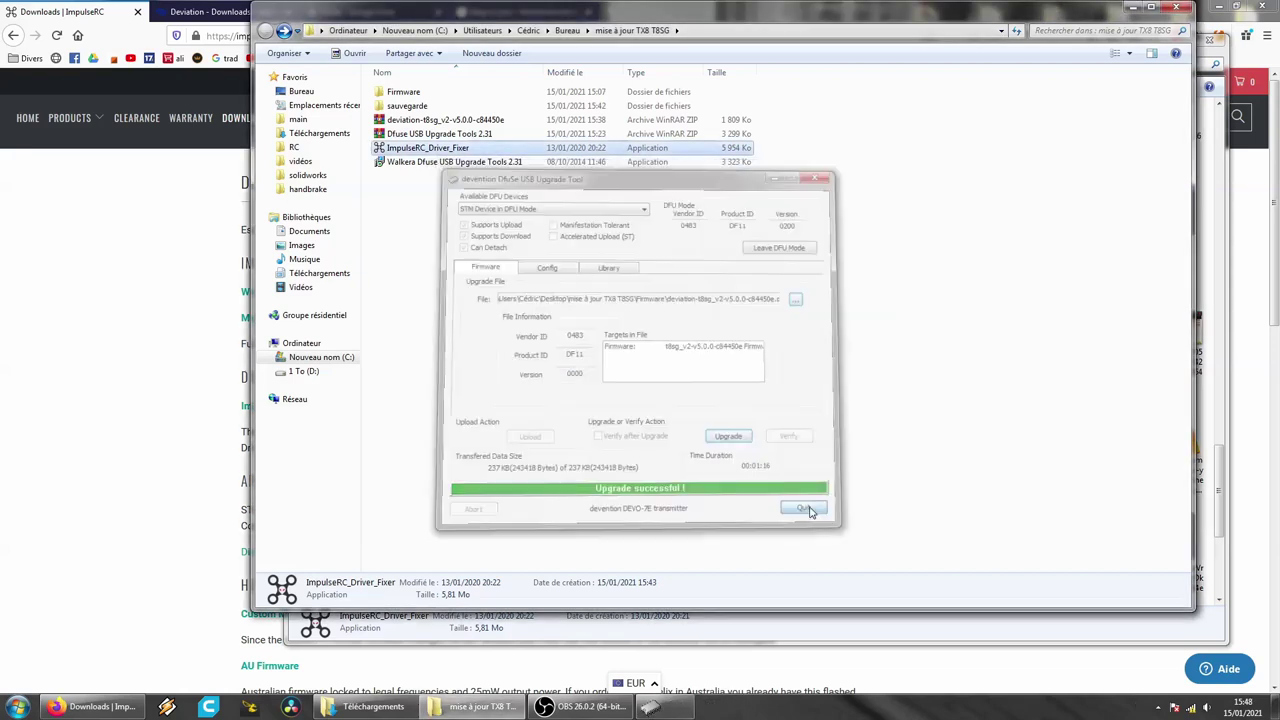
Copy the Firmware folder's contents except the models folder, the debug-t8sg_v2 archive and the .dfu file
key(Home)
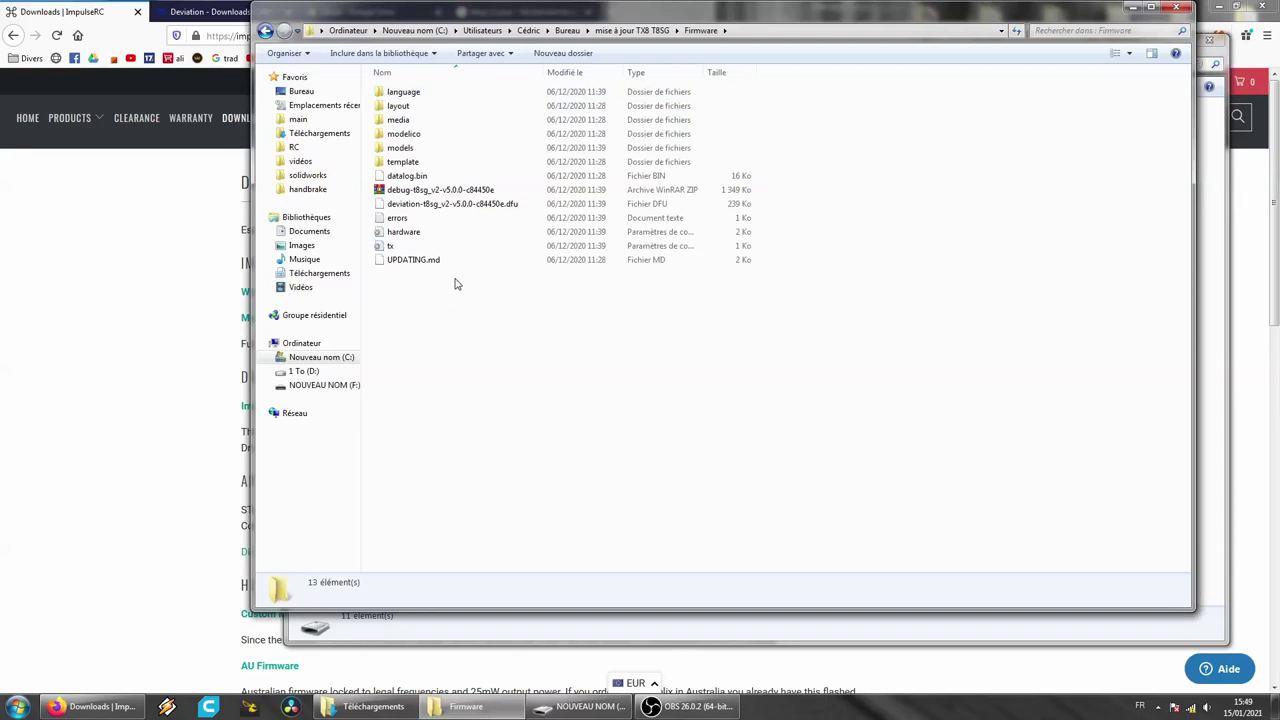
drag(451, 280, 384, 88)
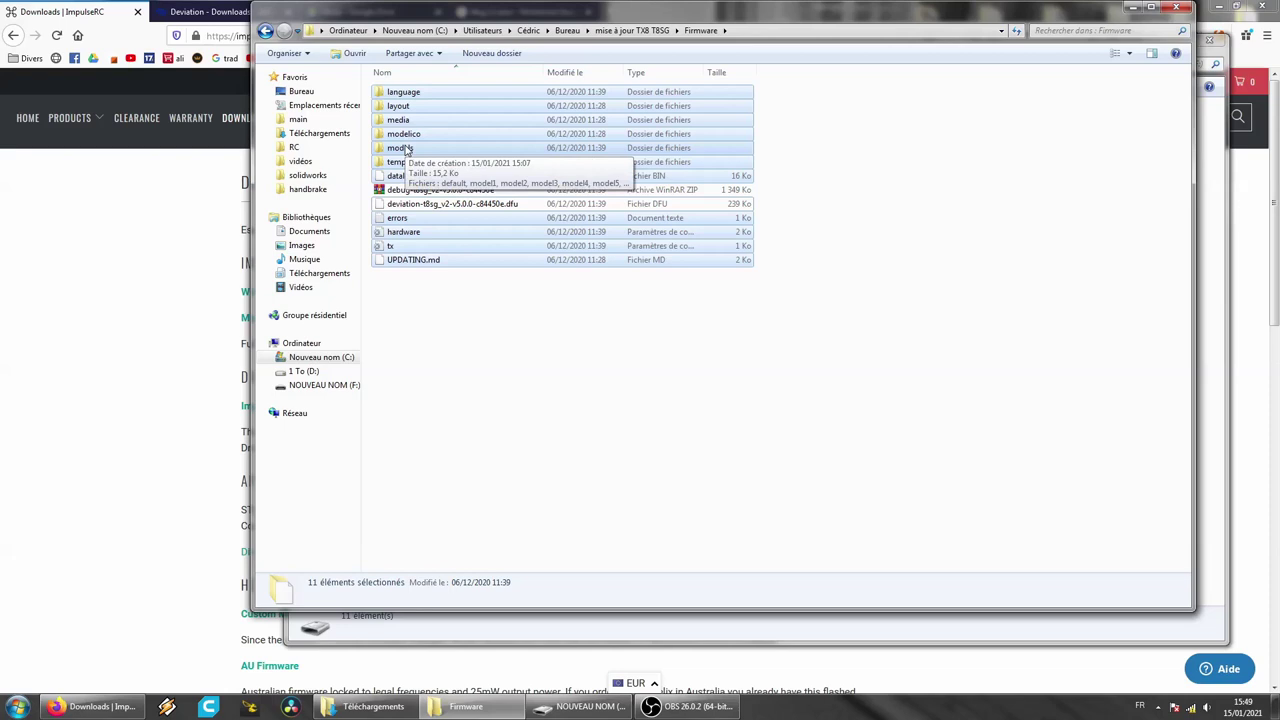
right_click(433, 113)
click(484, 296)
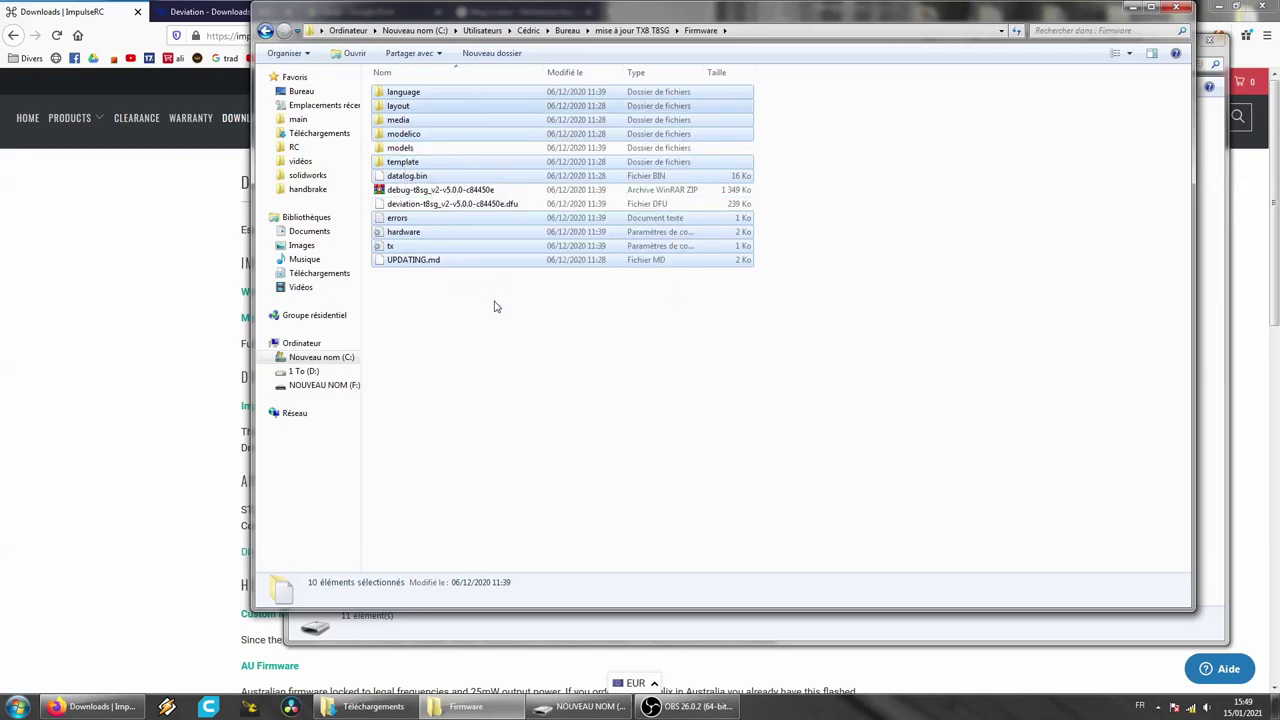
Paste the copied firmware files onto the NOUVEAU NOM (F:) drive, merging existing folders and replacing files with the same name
click(585, 706)
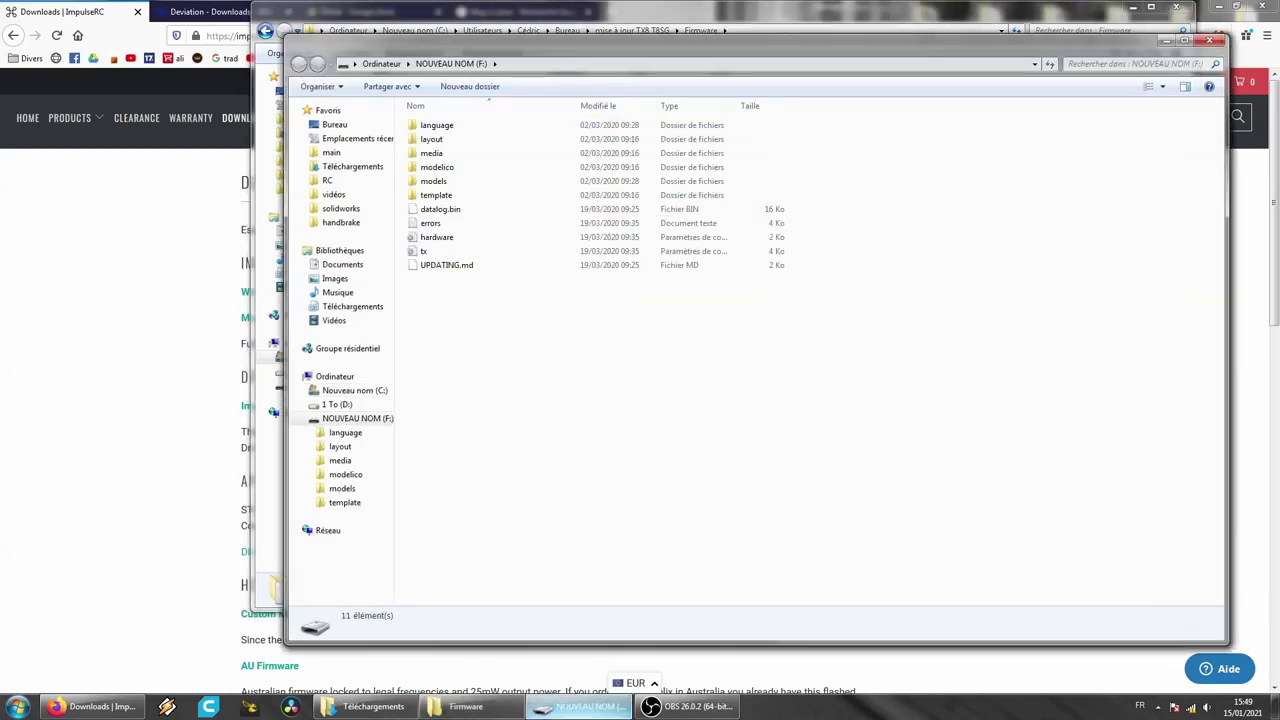
right_click(549, 362)
click(606, 456)
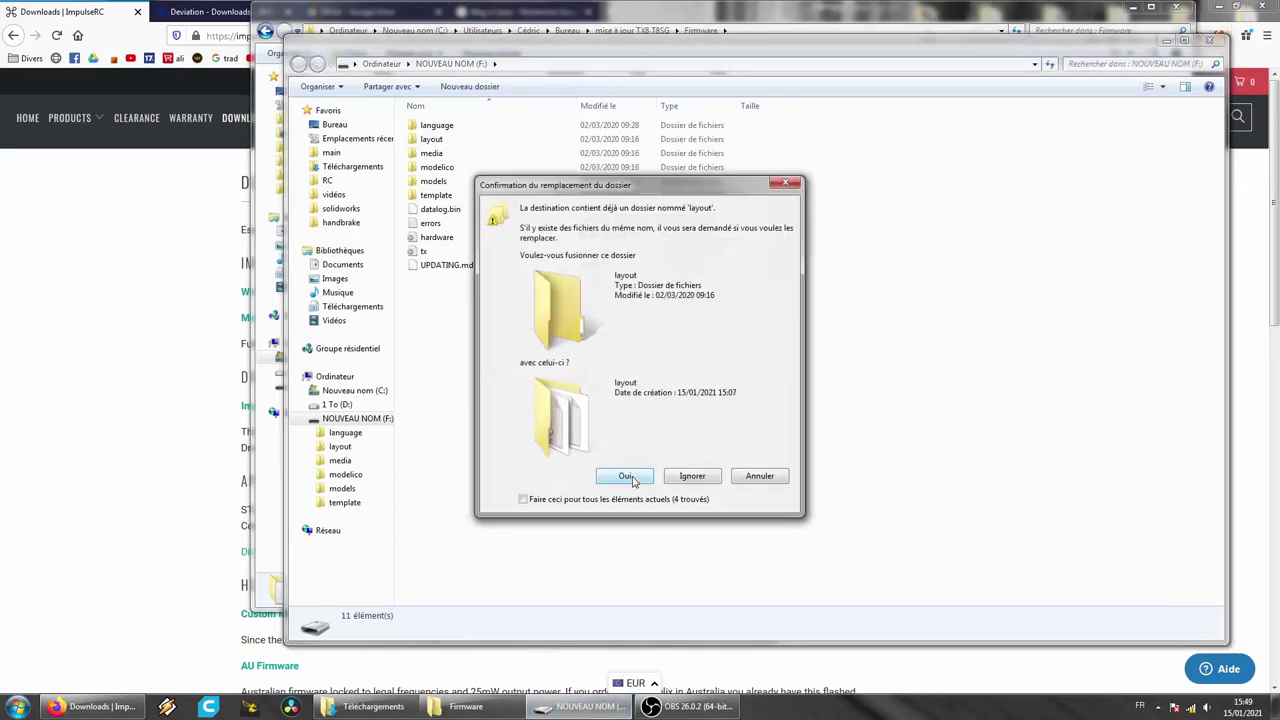
key(alt+f)
click(629, 476)
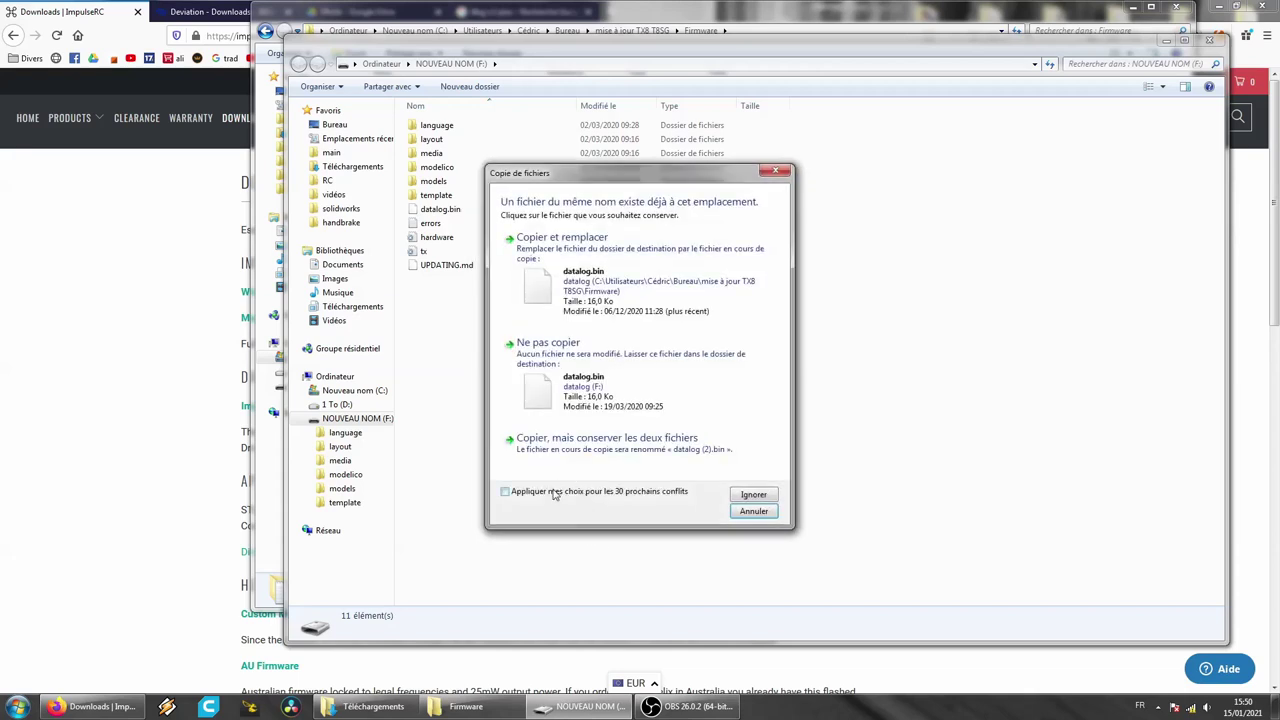
click(598, 265)
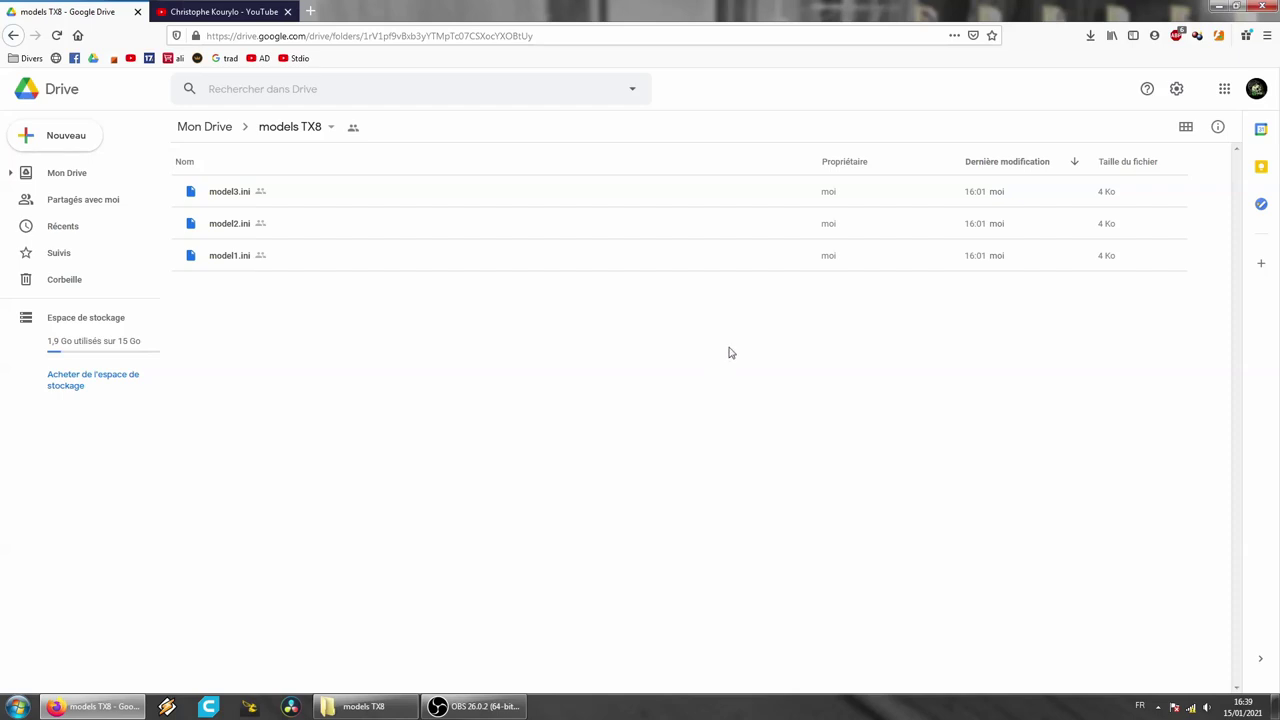
View the YouTube channel's video list and find the Jumper T8SG V2 tutorial on assigning a switch
click(222, 11)
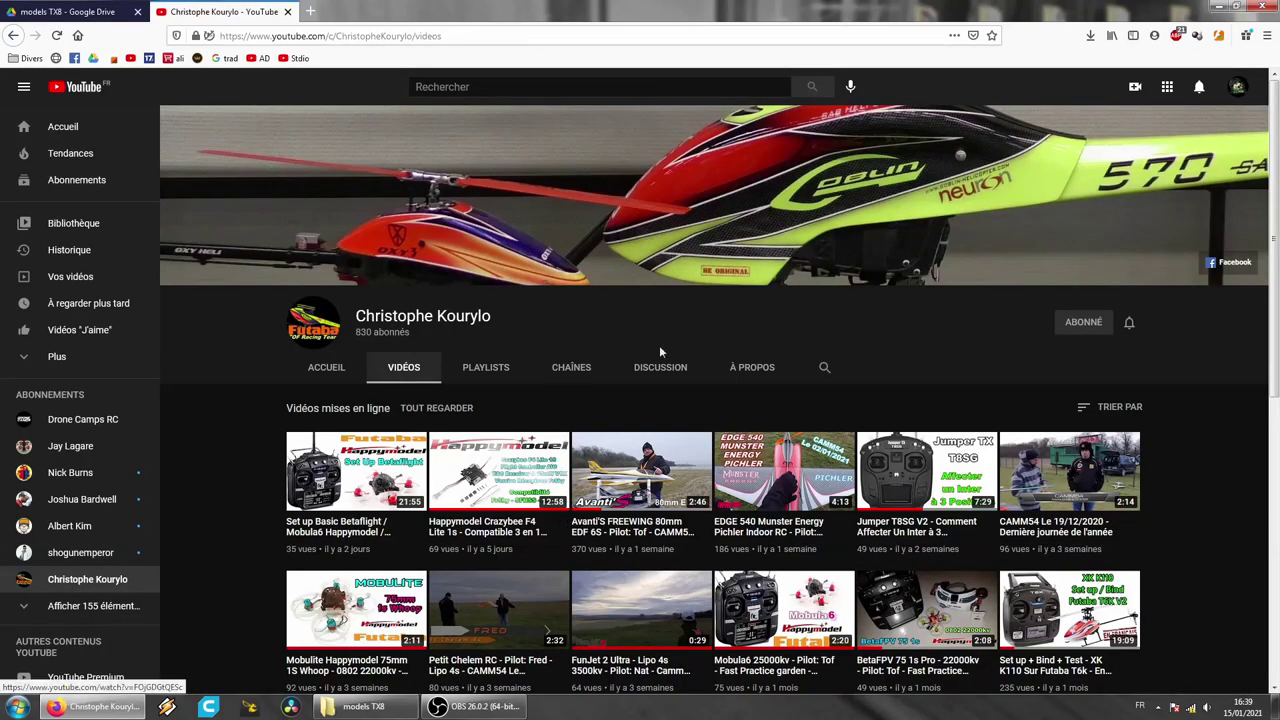
mouse_move(953, 465)
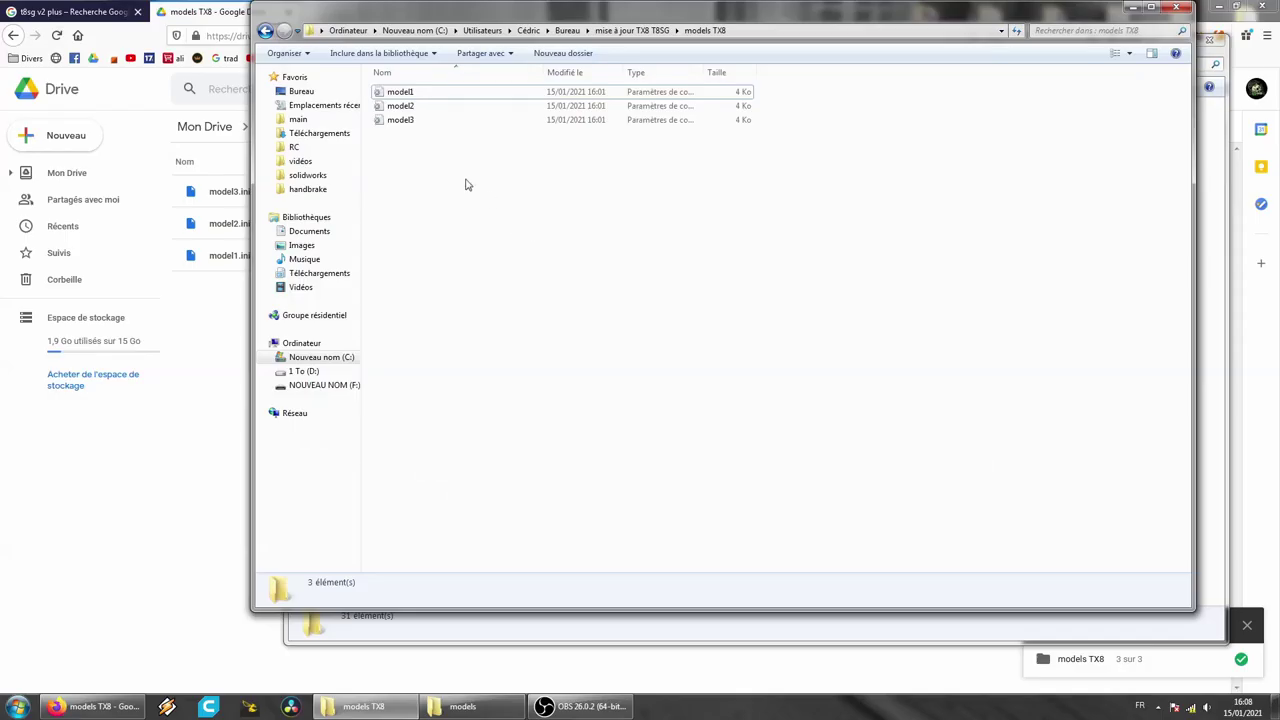
Examine model1, model2 and model3 in the models TX8 folder alongside the models folder on the F: drive
click(216, 332)
click(363, 706)
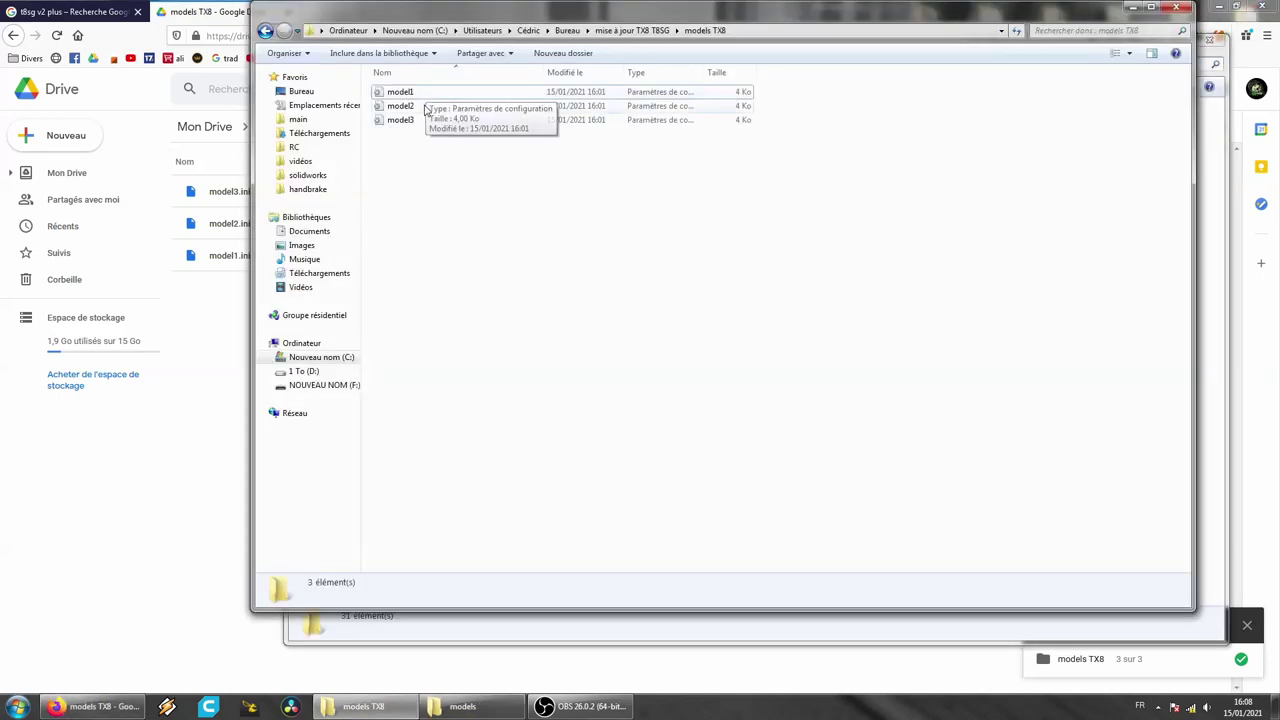
click(422, 107)
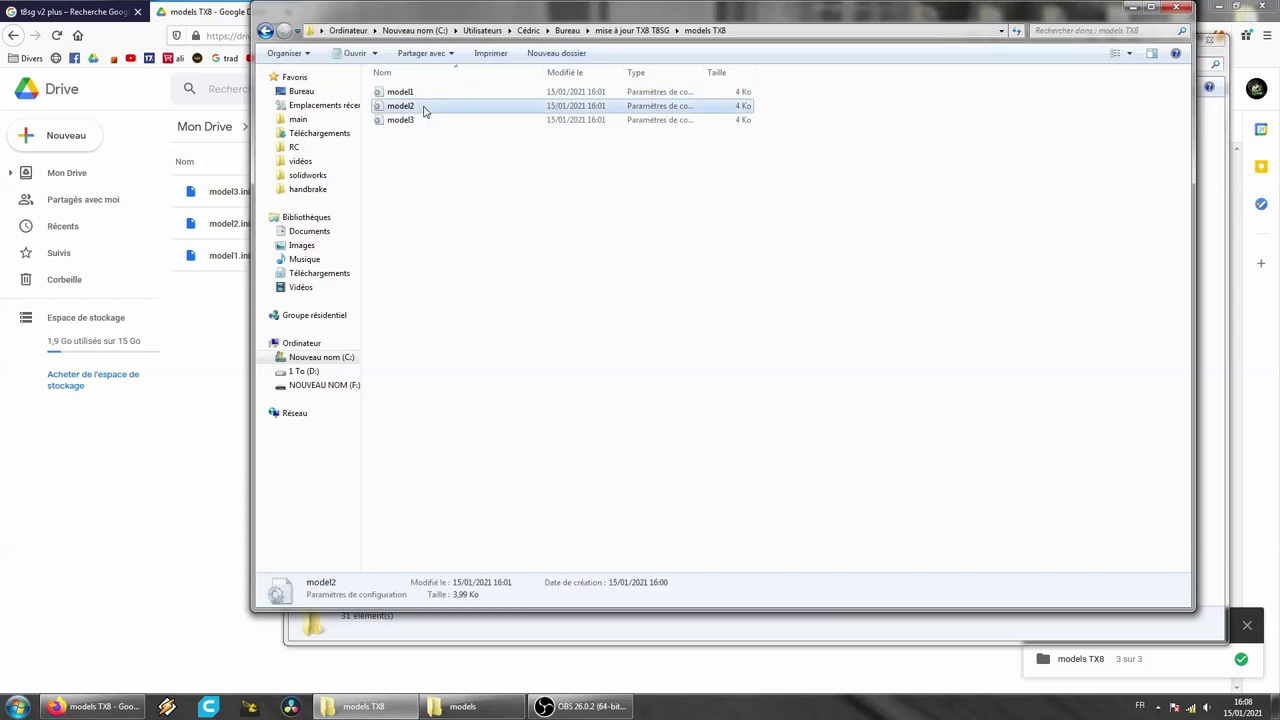
click(422, 122)
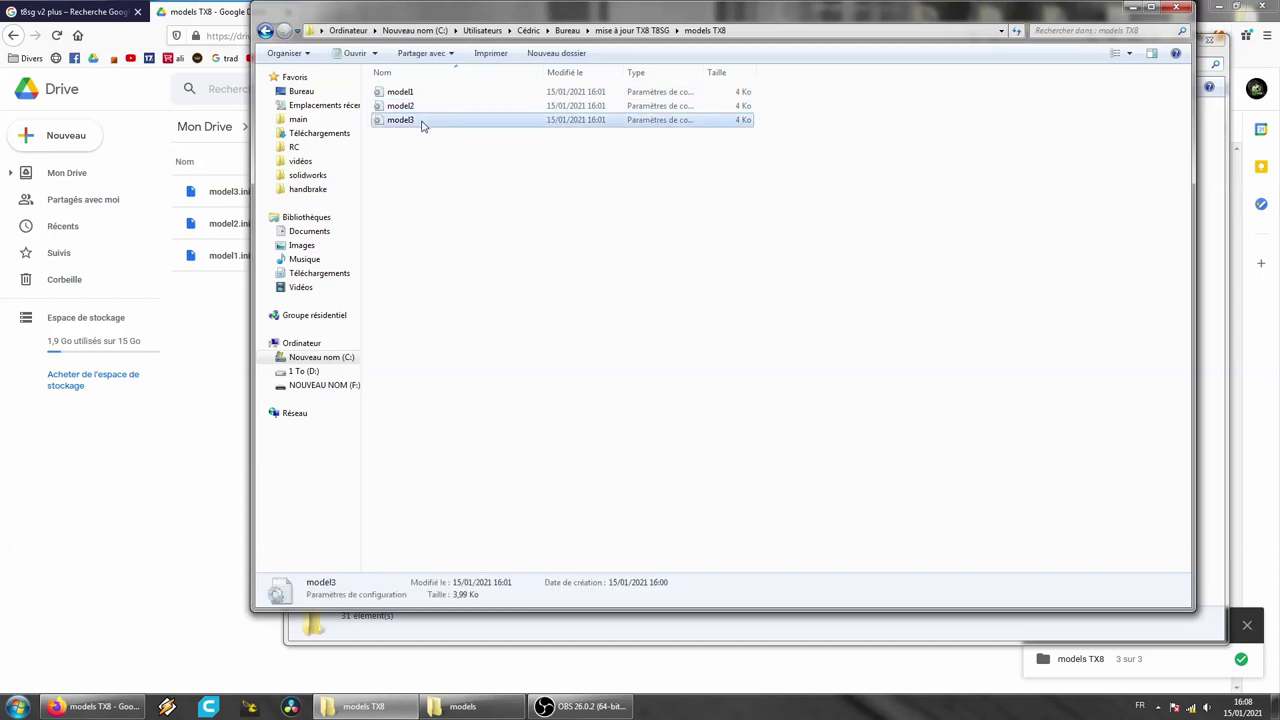
key(alt+Tab)
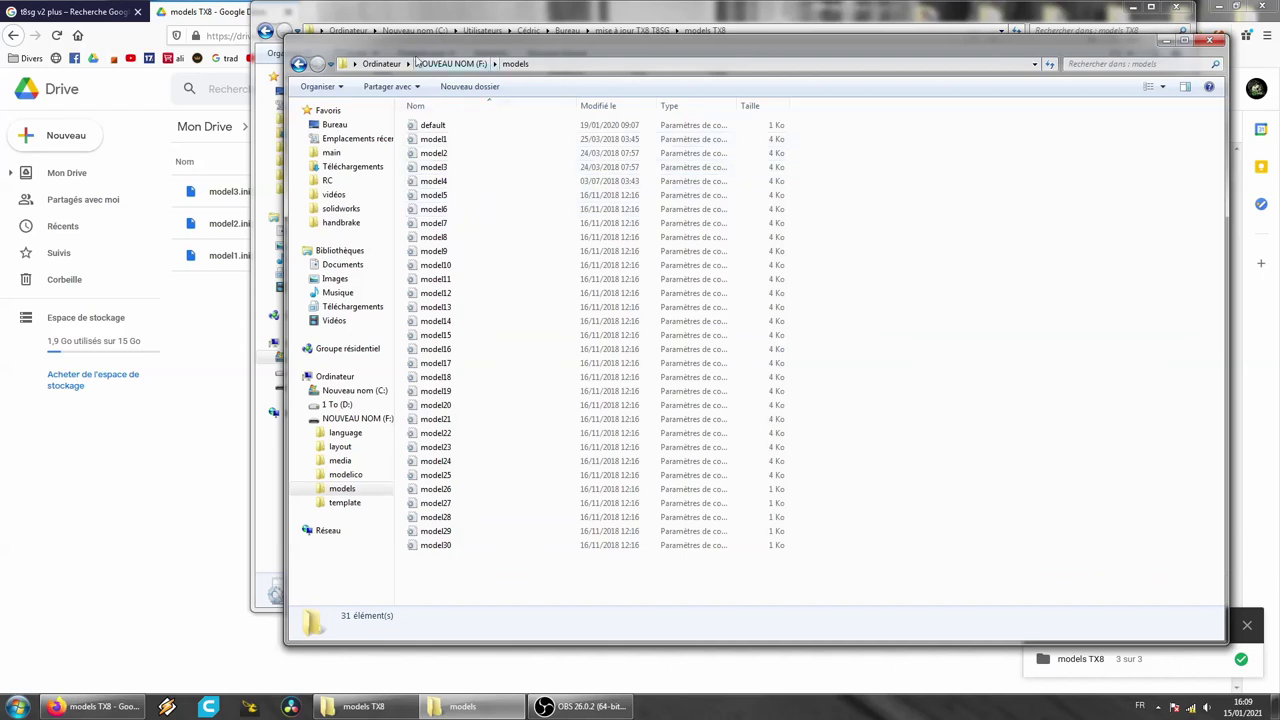
click(403, 8)
click(414, 93)
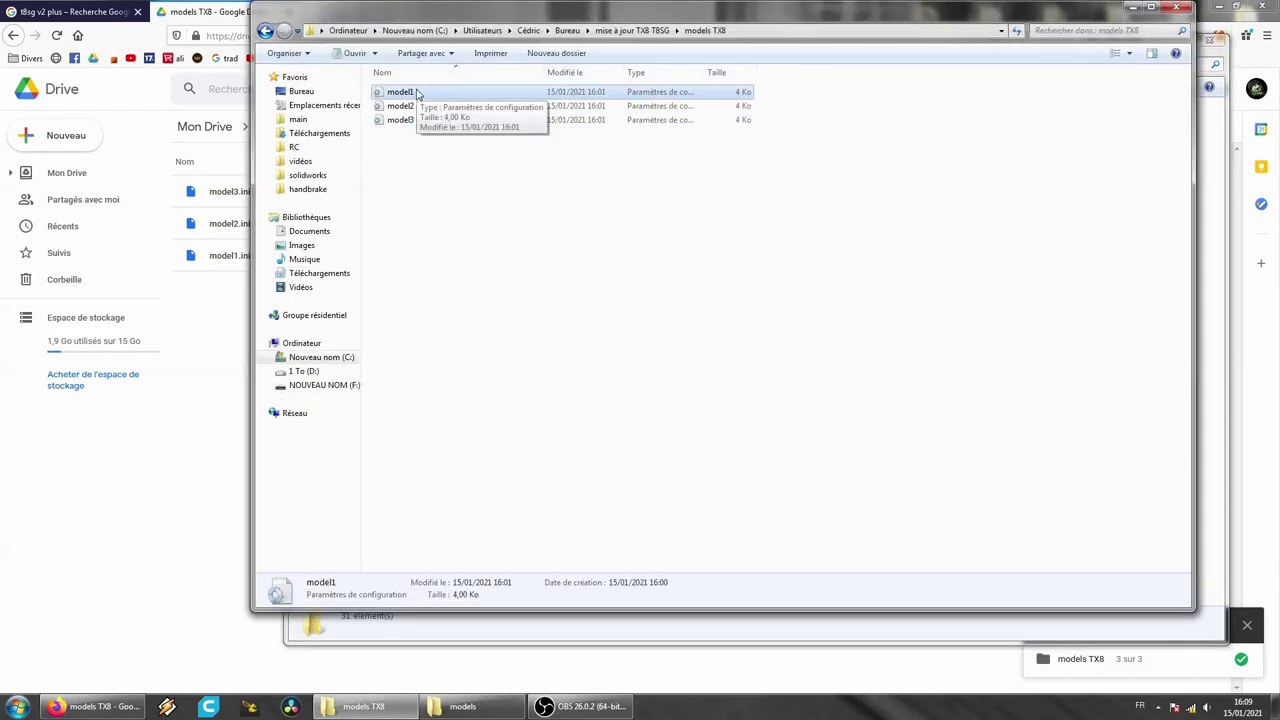
Rename the model1 file in the models TX8 folder as model25
key(F2)
text(model25)
key(Return)
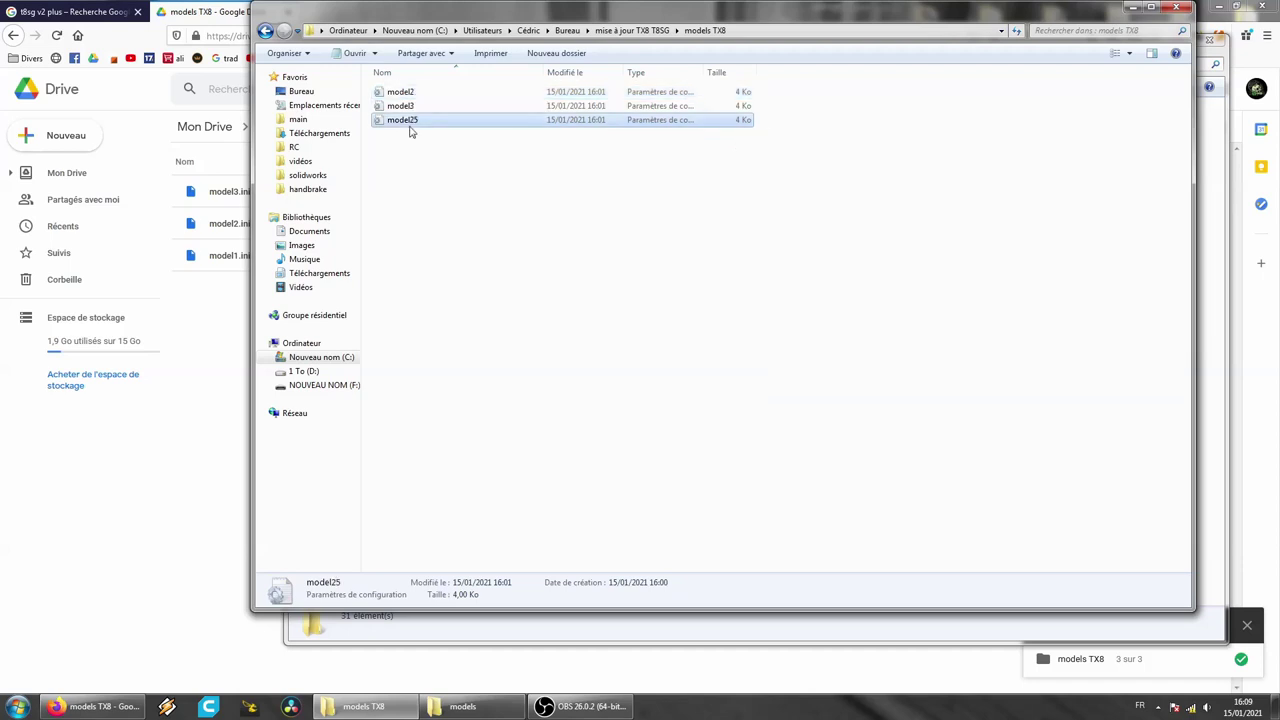
Copy model25 into the models folder on the NOUVEAU NOM (F:) drive, replacing the file of the same name
right_click(410, 122)
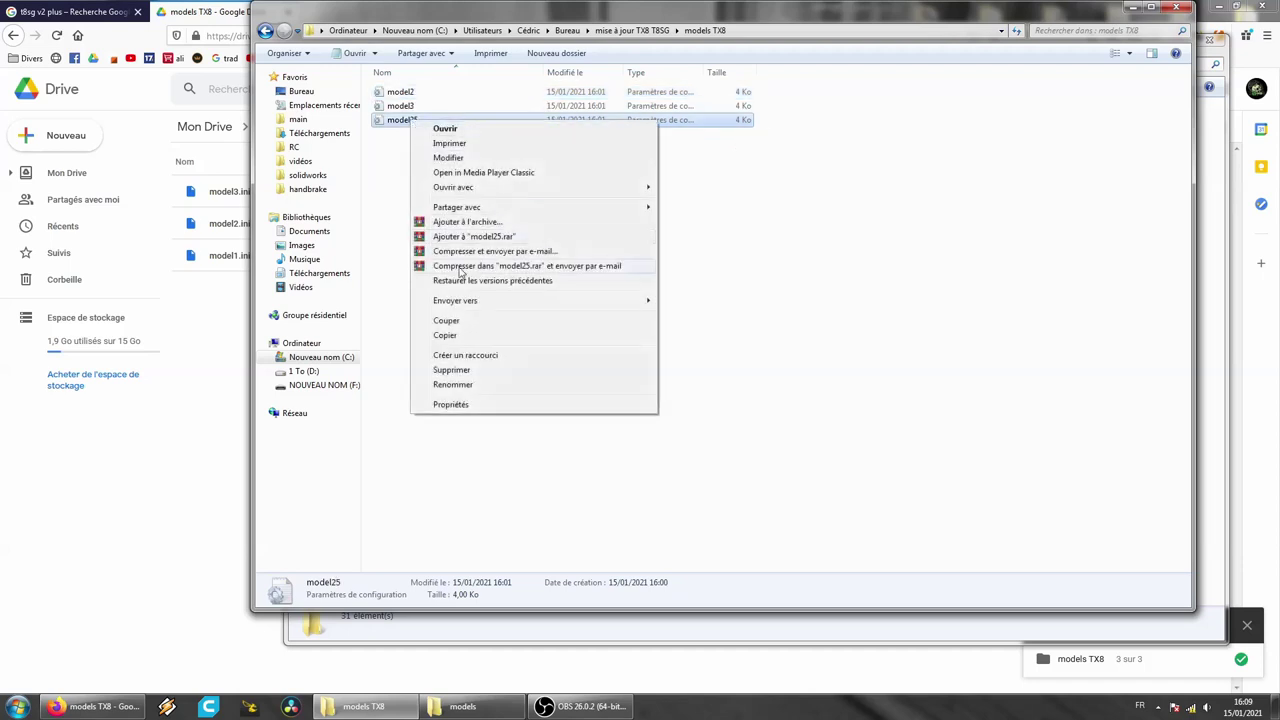
click(455, 332)
click(476, 625)
right_click(506, 585)
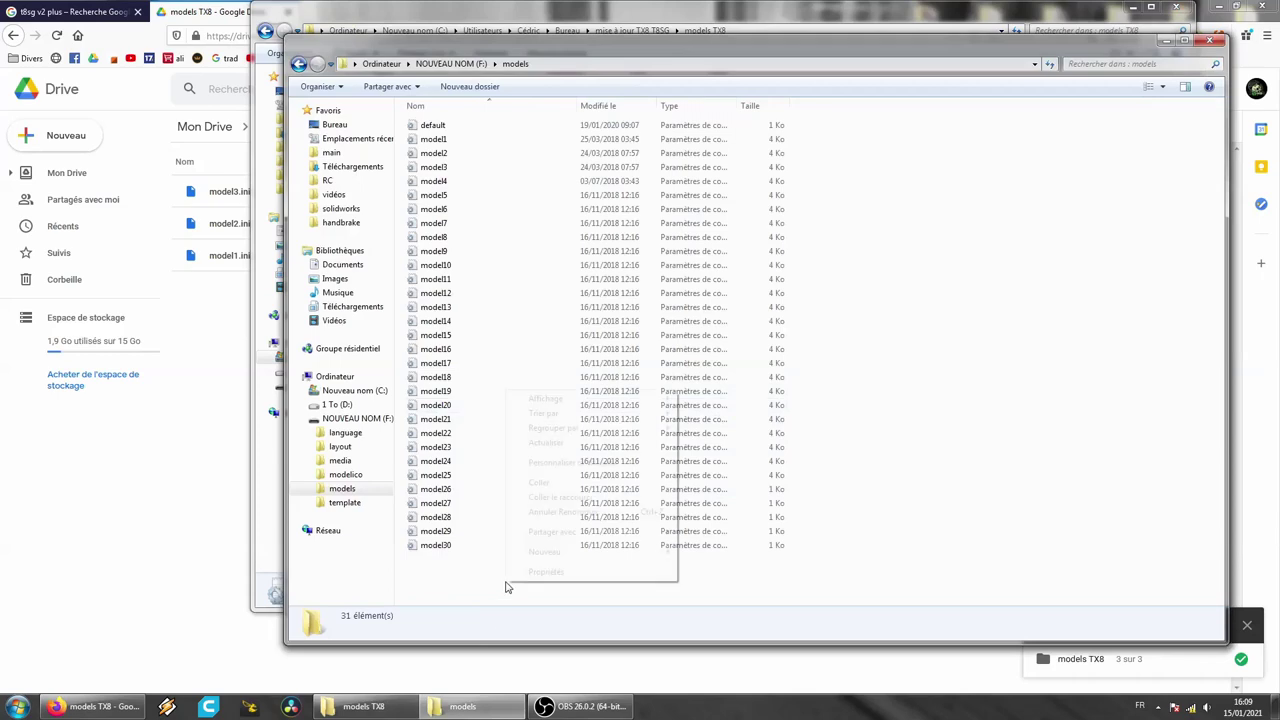
click(540, 487)
click(583, 262)
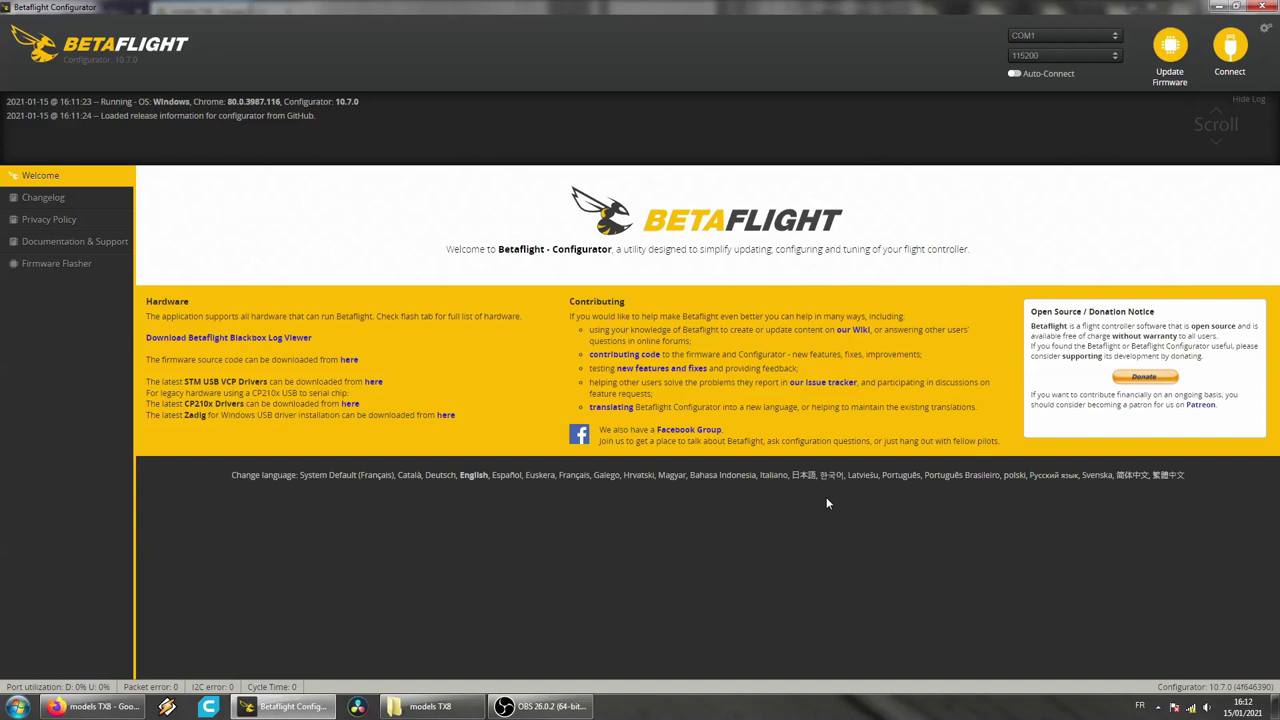
Connect to the flight controller in Betaflight Configurator and display its receiver channels
click(1227, 55)
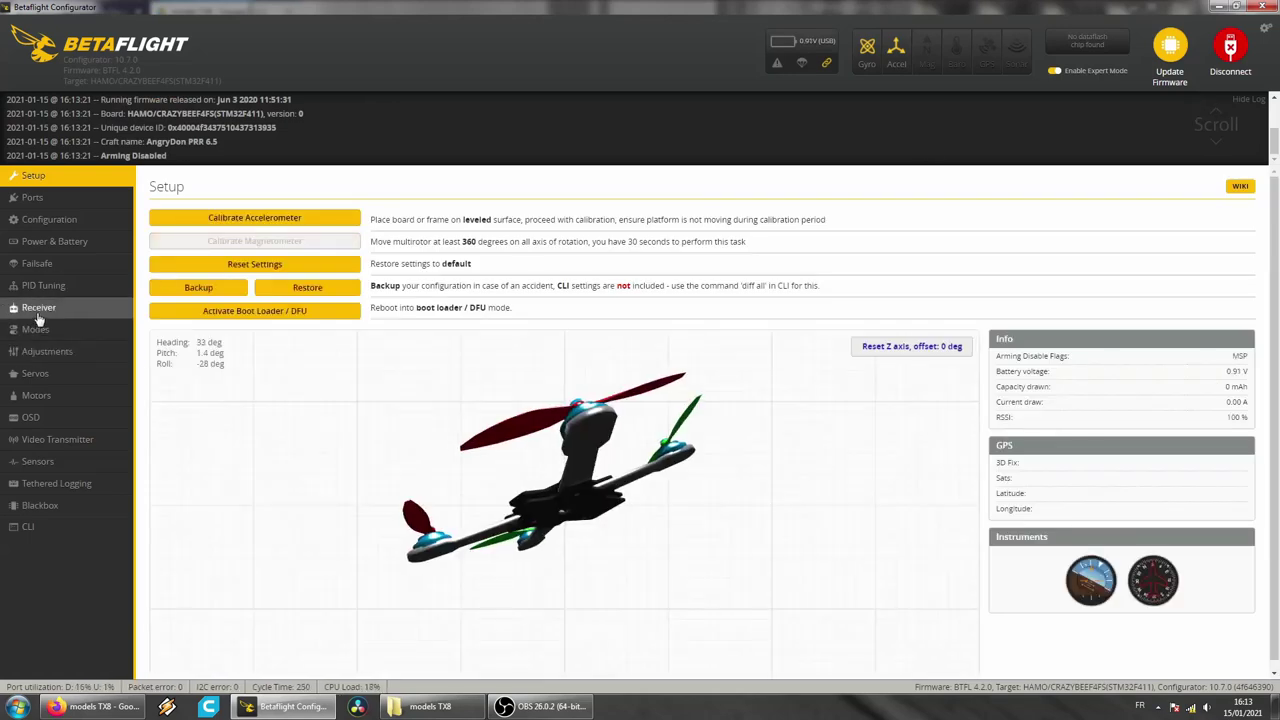
click(45, 307)
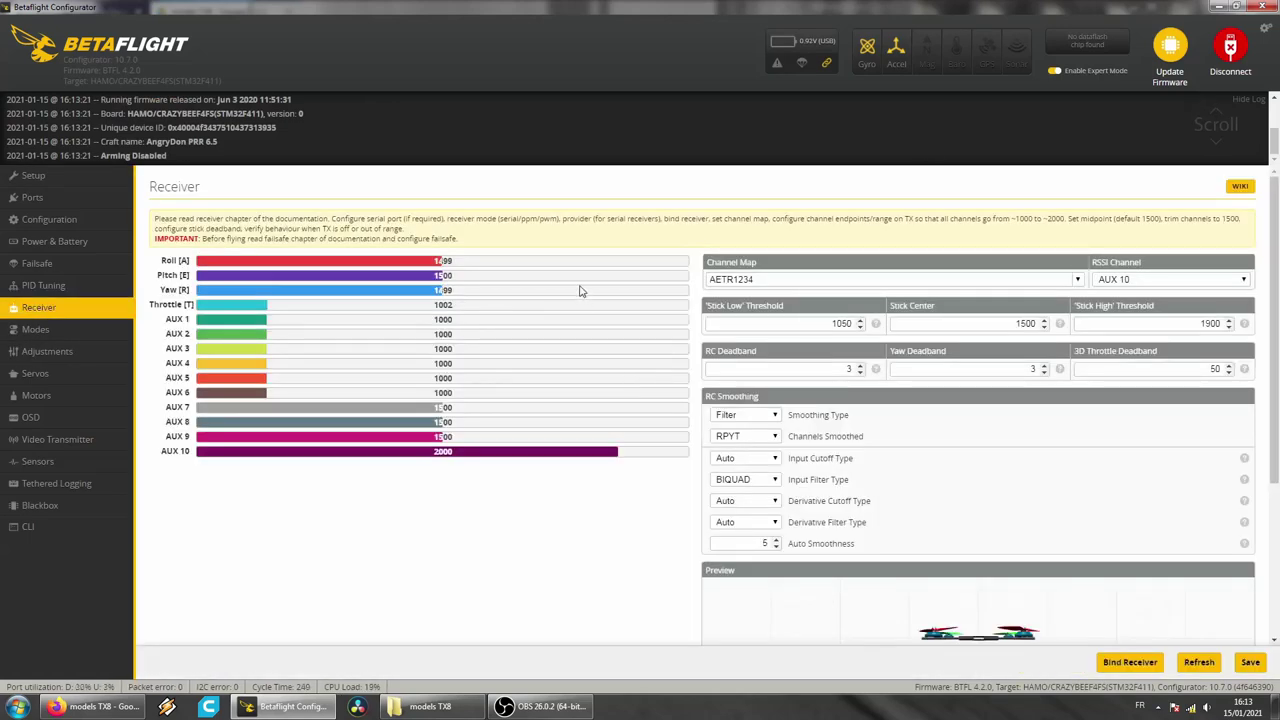